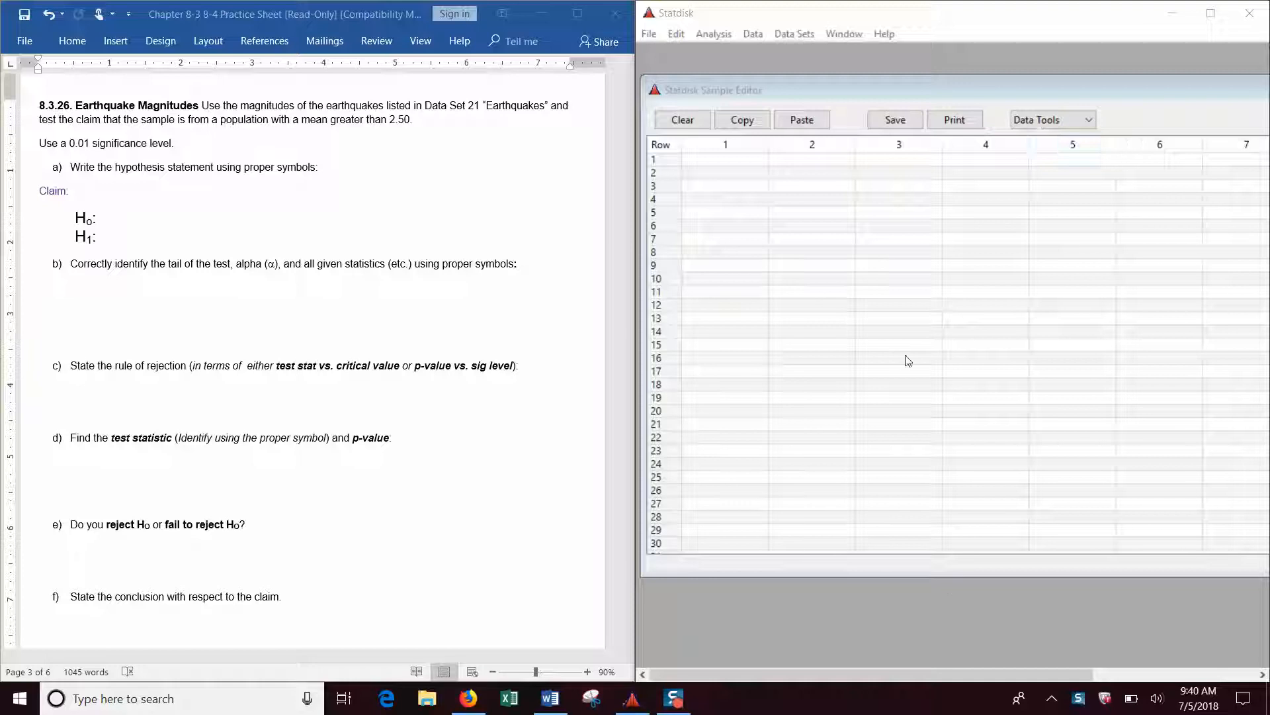
# Load the Elementary Statistics 13th Edition data set "21 Earthquakes" into the Statdisk sample editor.
pyautogui.click(791, 34)
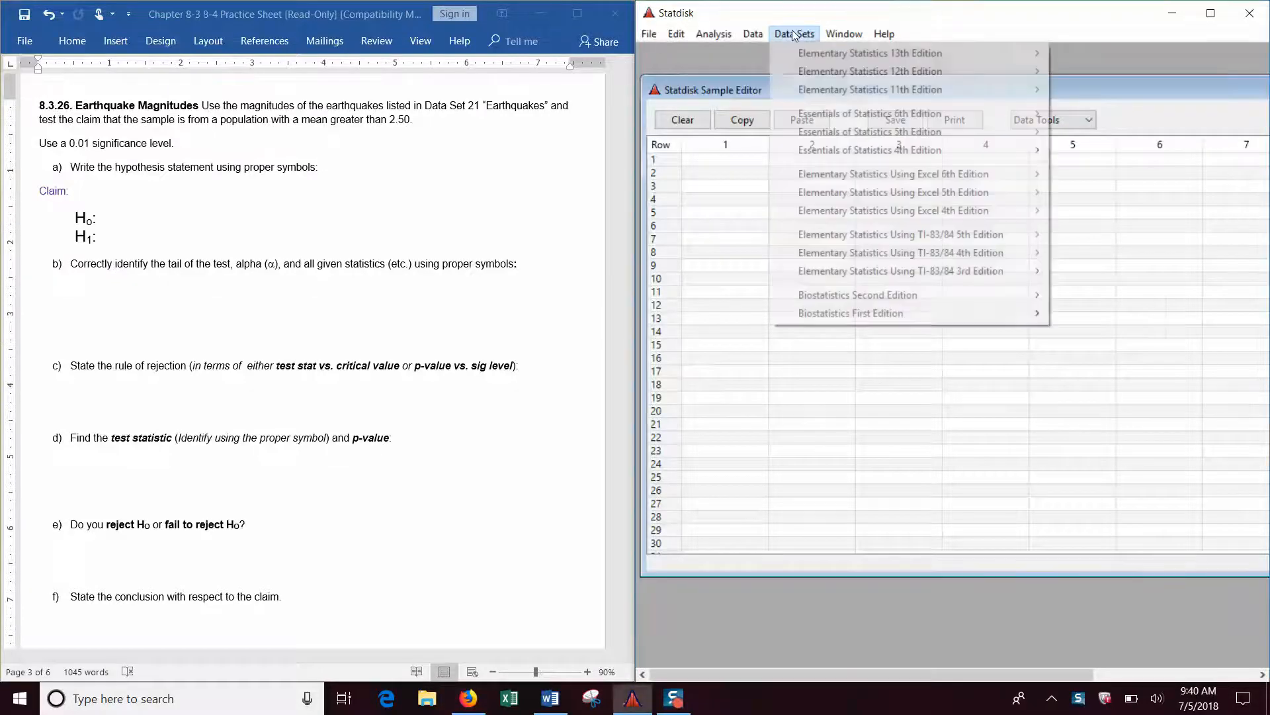
pyautogui.moveTo(832, 56)
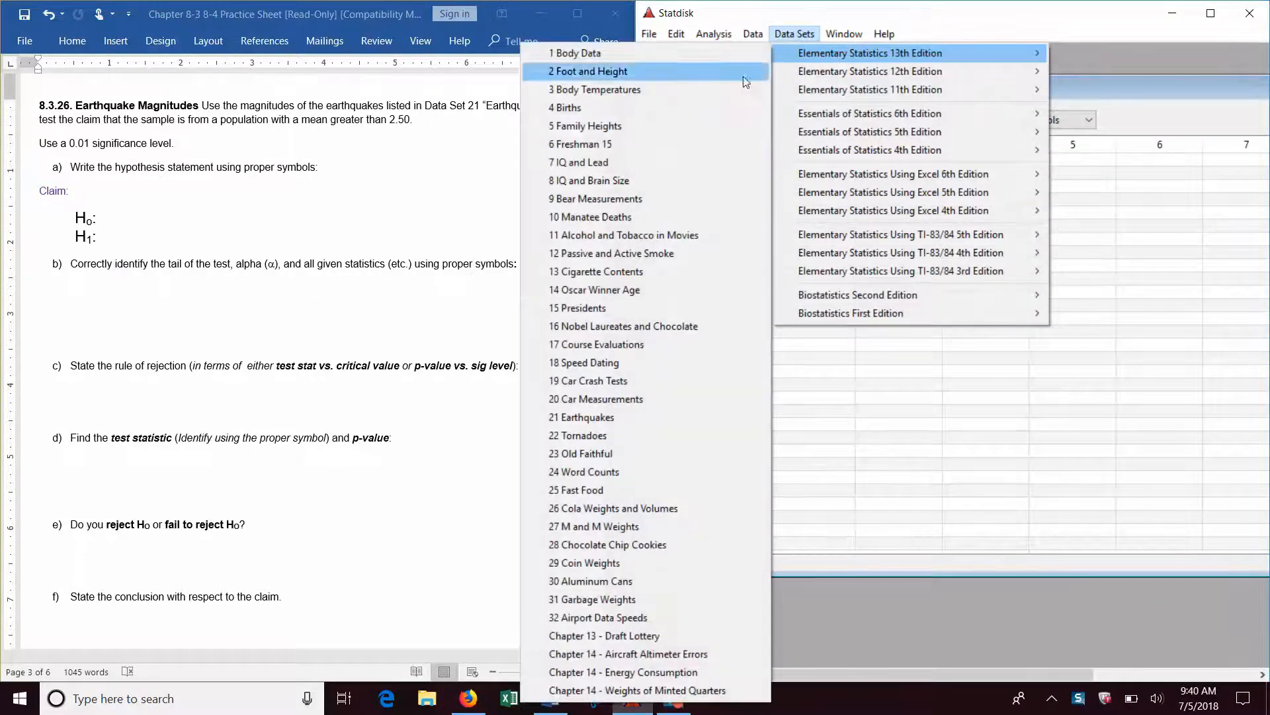
pyautogui.click(626, 417)
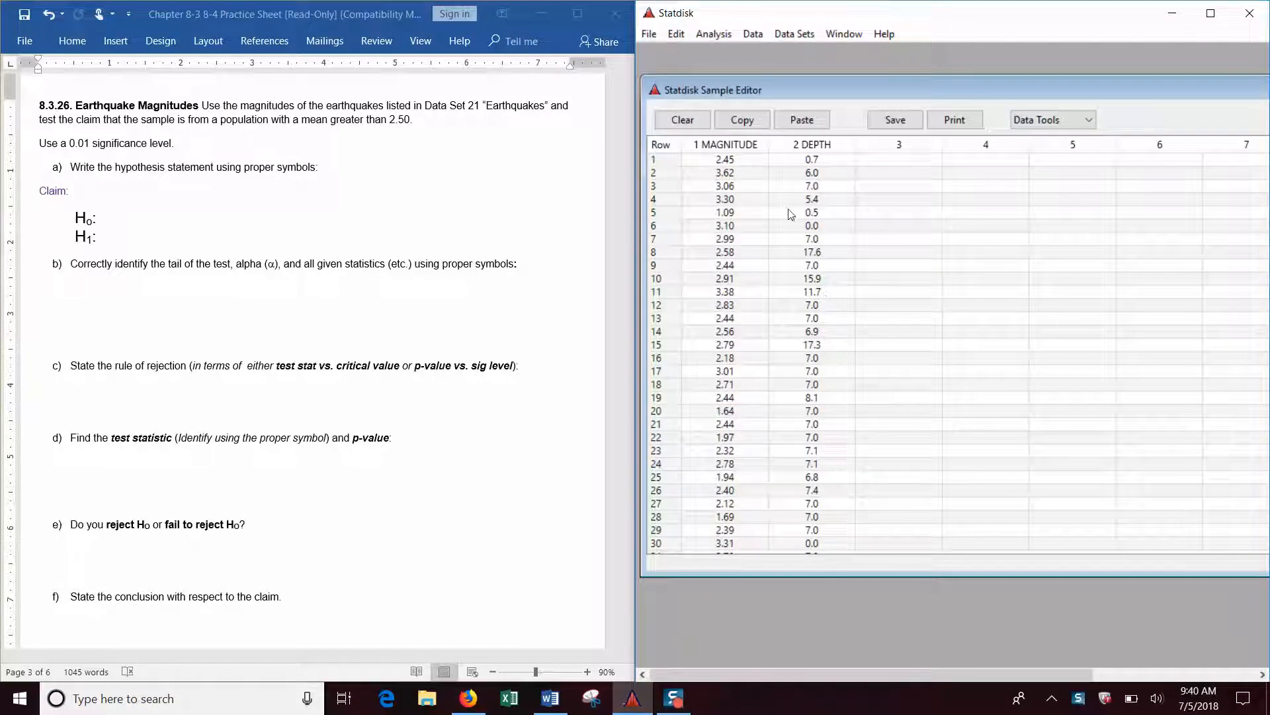
# In the Word practice sheet, write the claim for part a as "Mu > 2.50".
pyautogui.click(114, 191)
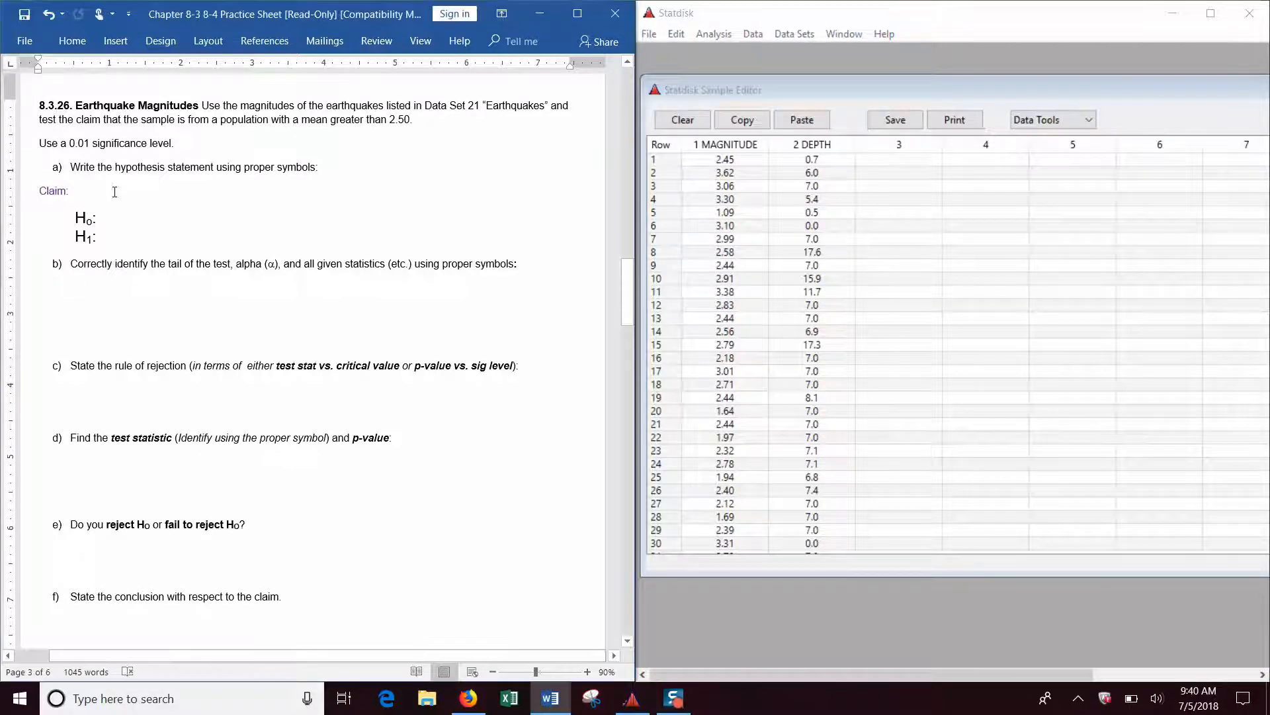
pyautogui.click(75, 190)
pyautogui.write('Mu')
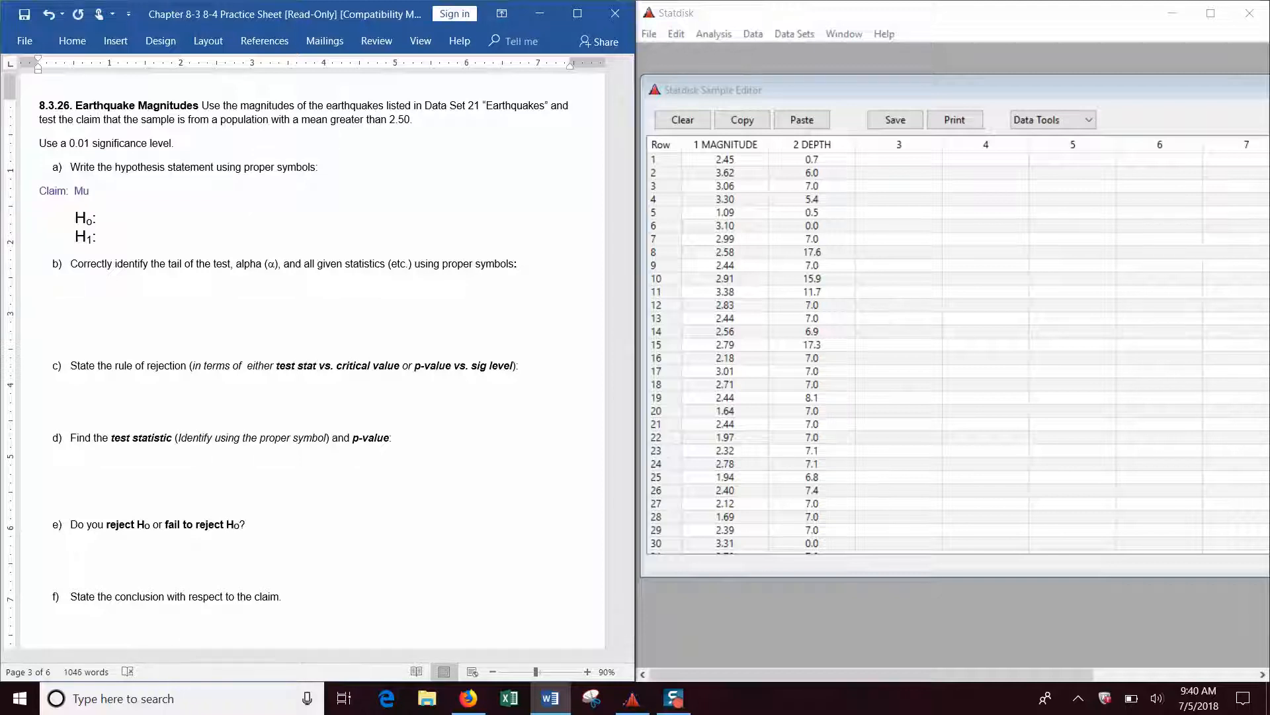
pyautogui.write(' > 2.50')
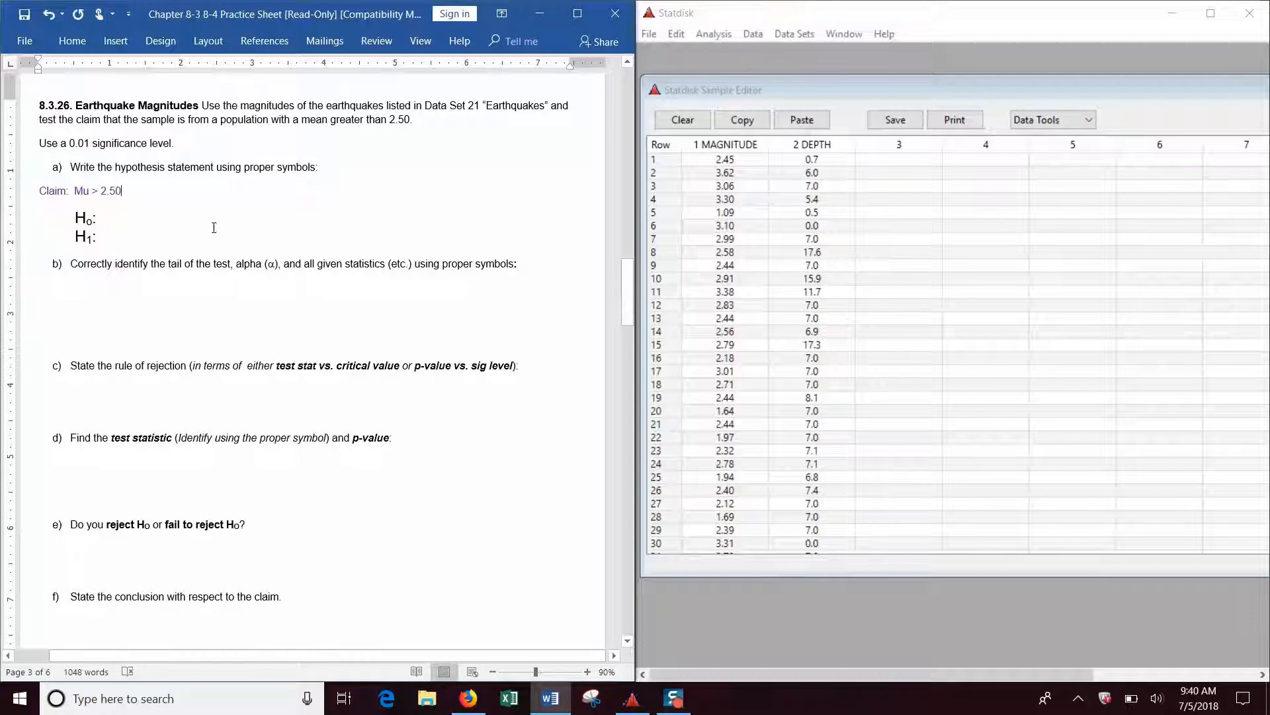
# Complete the hypotheses in part a with "Mu = 2.50" for H0 and "Mu > 2.50" for H1.
pyautogui.click(143, 216)
pyautogui.write('Mu H1:')
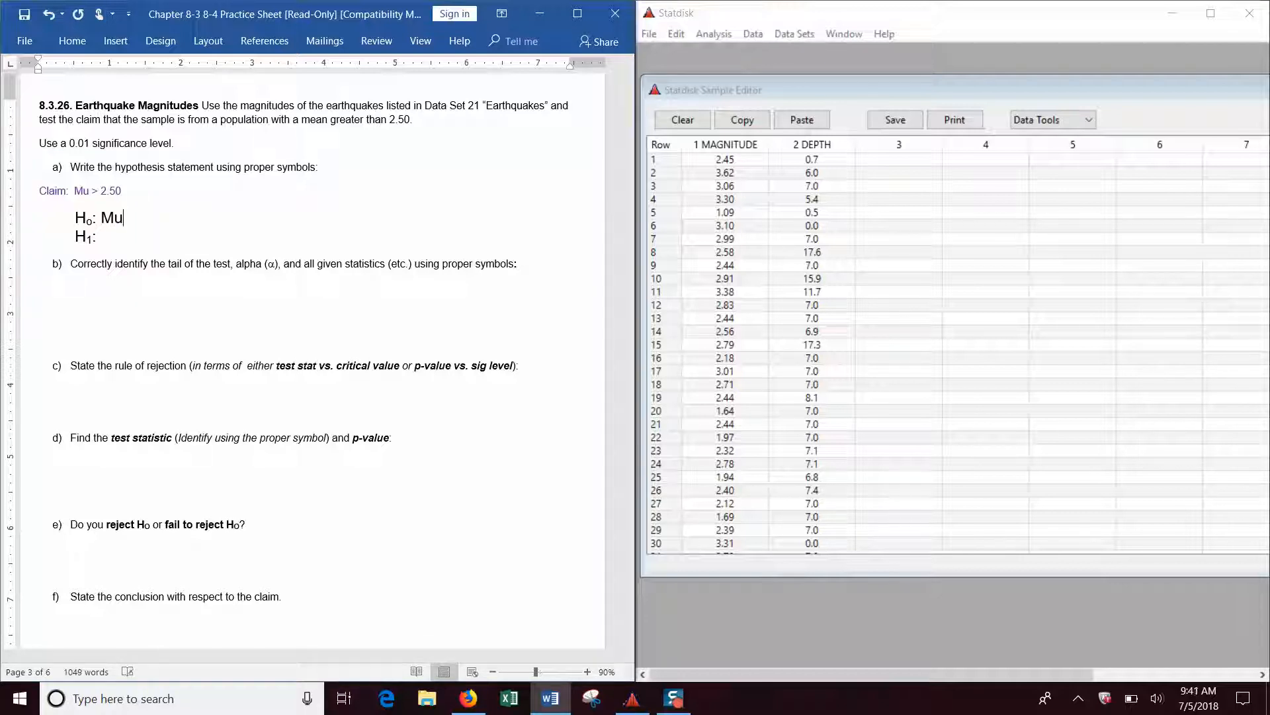
pyautogui.write(' Mu')
pyautogui.press('Up')
pyautogui.write('2.50')
pyautogui.press('Down')
pyautogui.write('2.50')
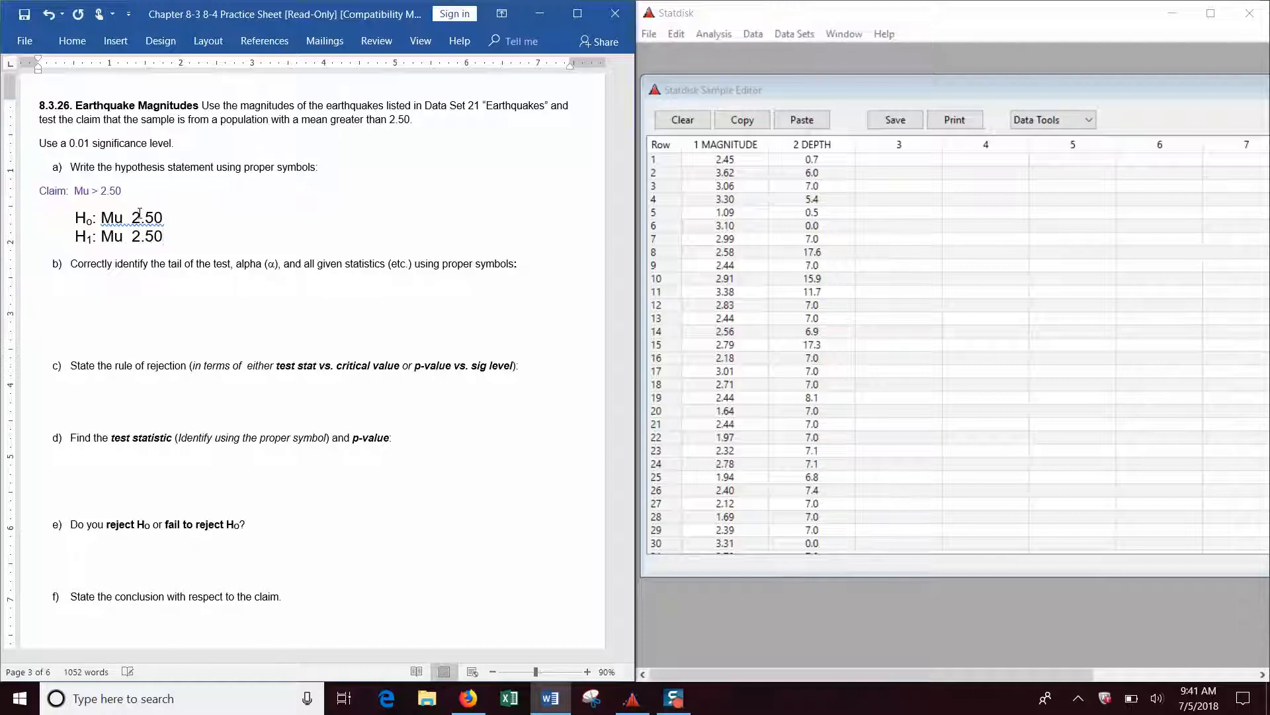
pyautogui.click(127, 218)
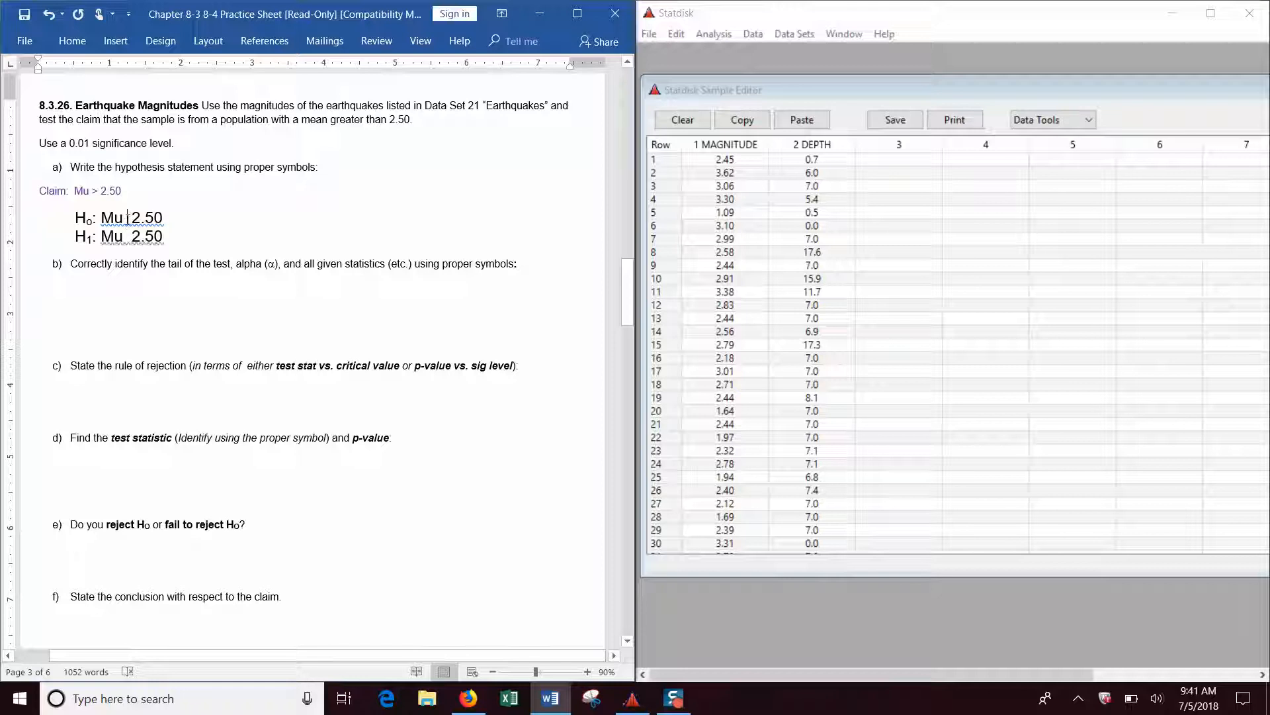
pyautogui.write('=')
pyautogui.click(128, 237)
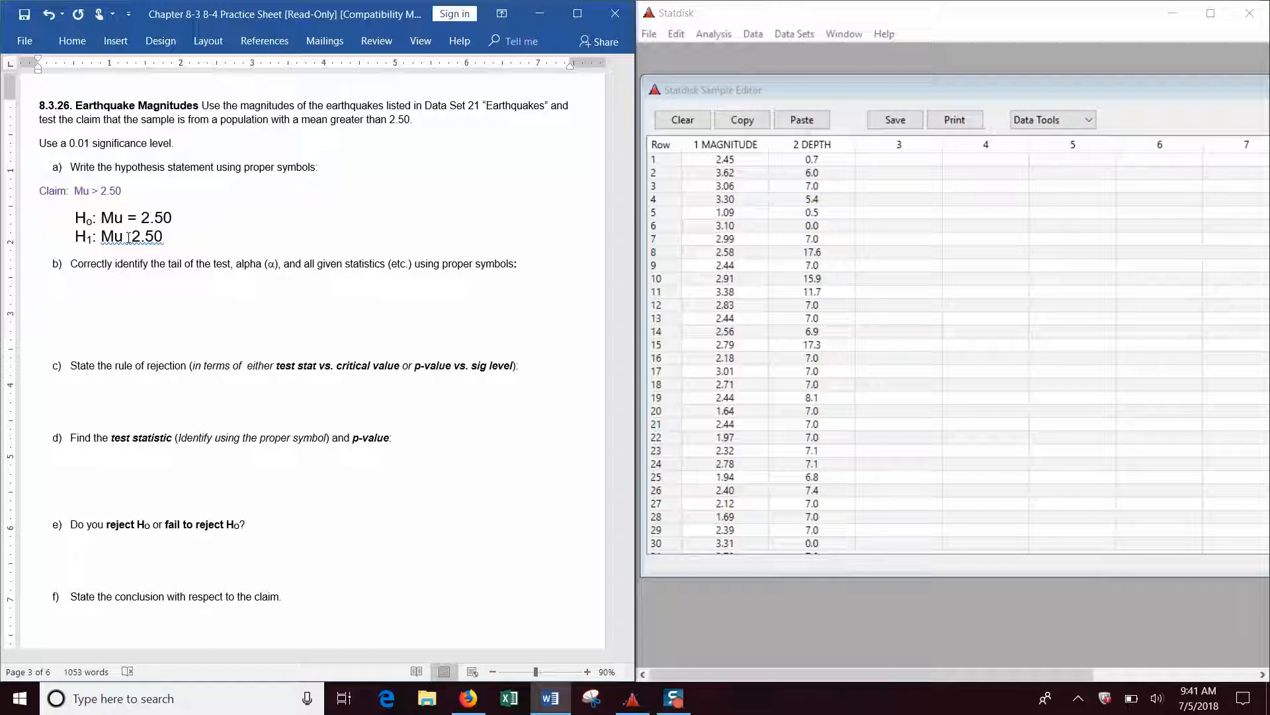
pyautogui.write('>')
# Remove the extra blank lines under part b and answer it with "Right Tail Test" and "Alpha = 0.01" on one line.
pyautogui.click(124, 284)
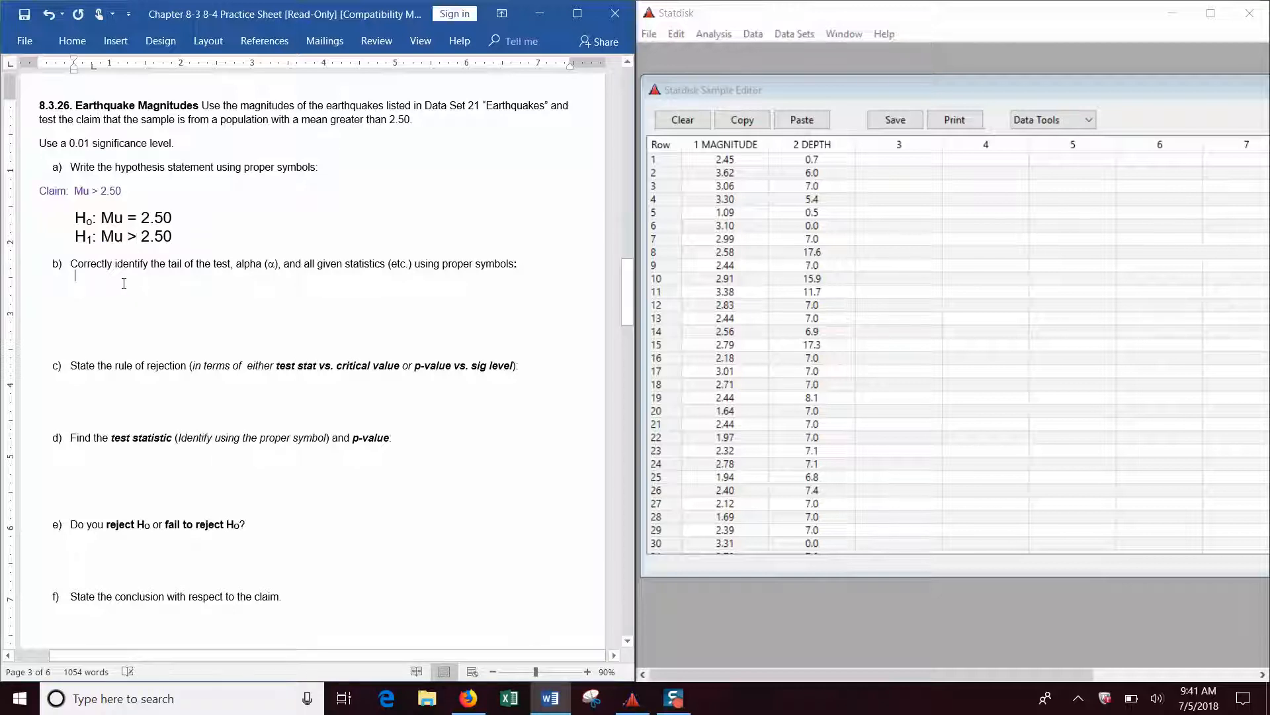
pyautogui.moveTo(123, 283); pyautogui.dragTo(126, 305)
pyautogui.press('BackSpace')
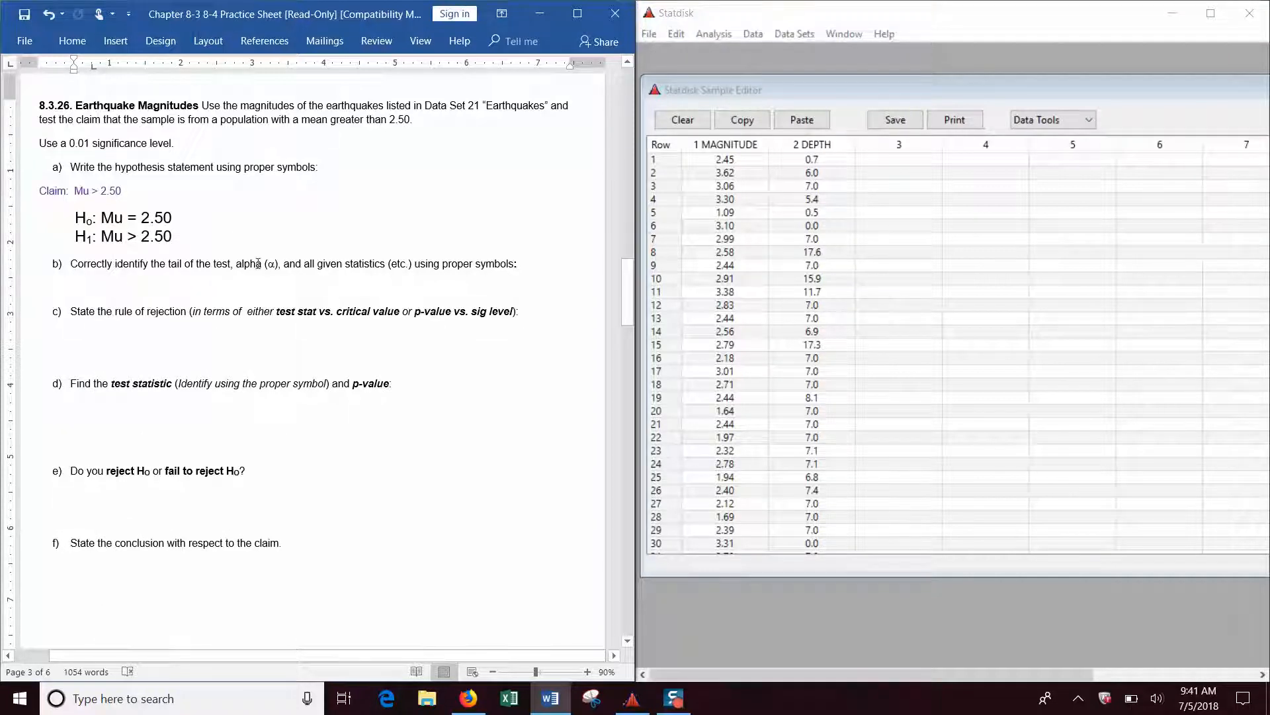
pyautogui.write('R')
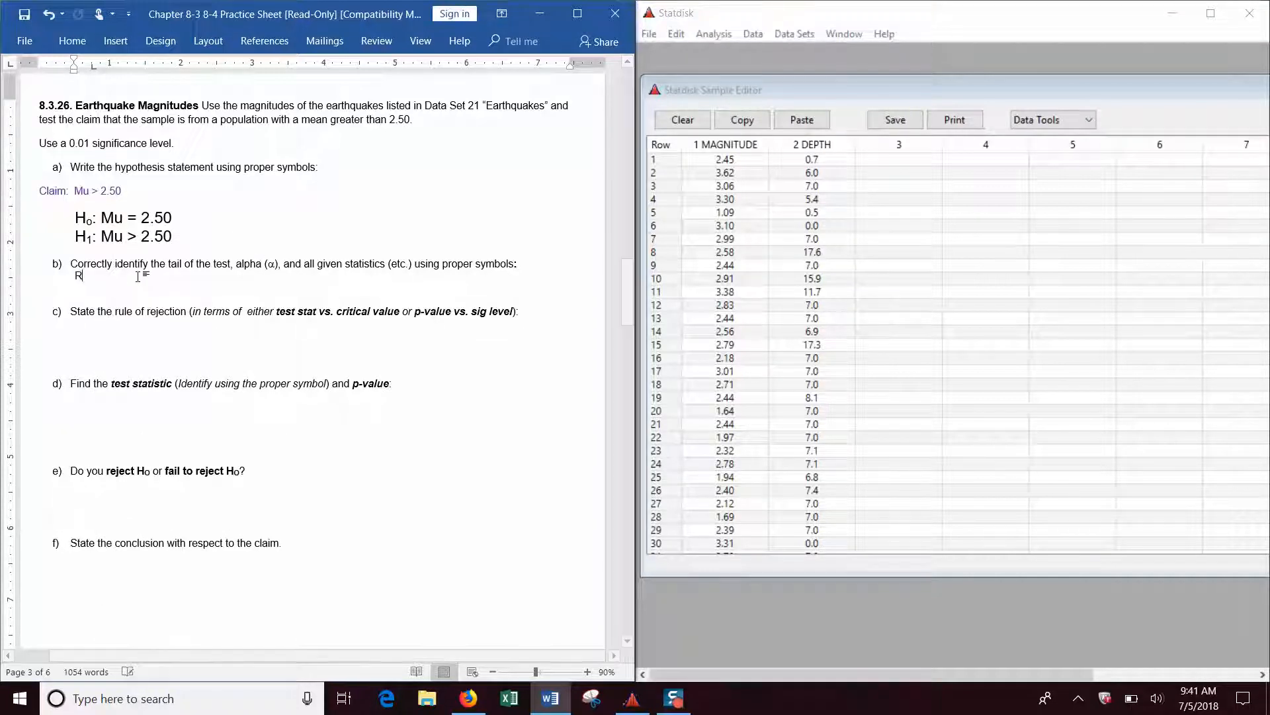
pyautogui.write('ight Ta')
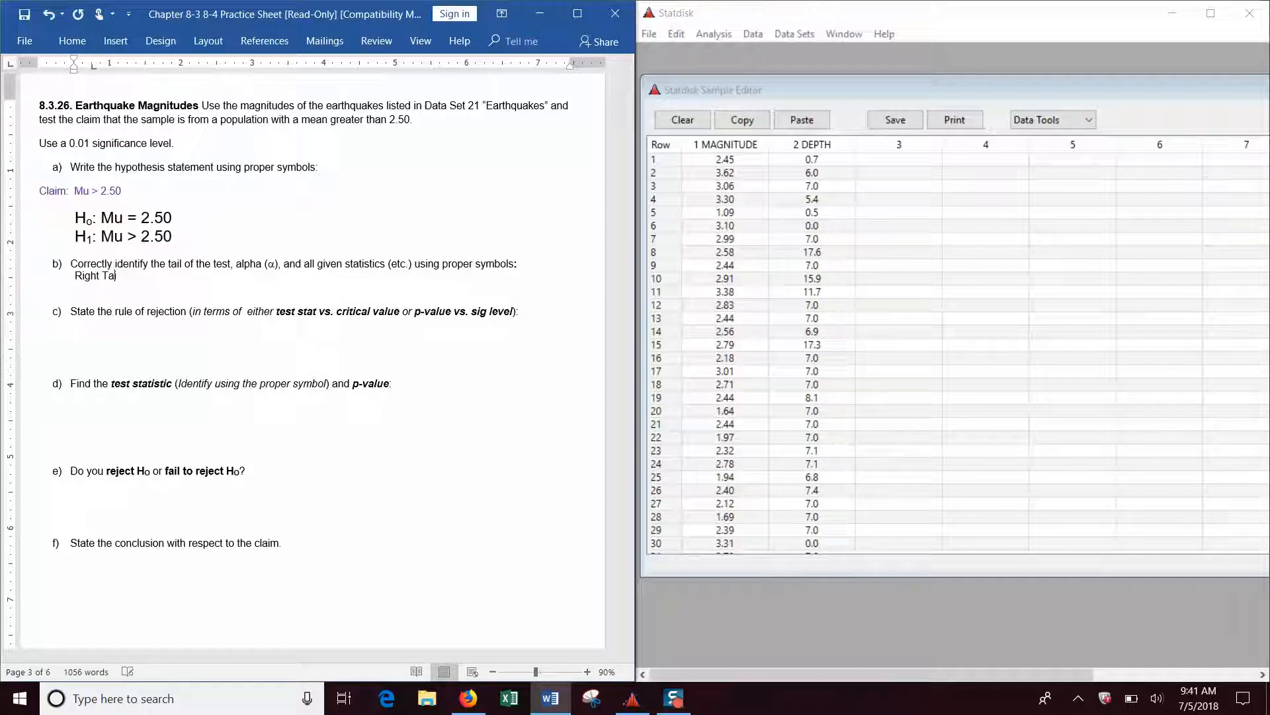
pyautogui.write('il Test')
pyautogui.write('Alpha = 0.01')
# Enter the rule of rejection under part c as "Reject Ho if p-value <= 0.01".
pyautogui.click(113, 337)
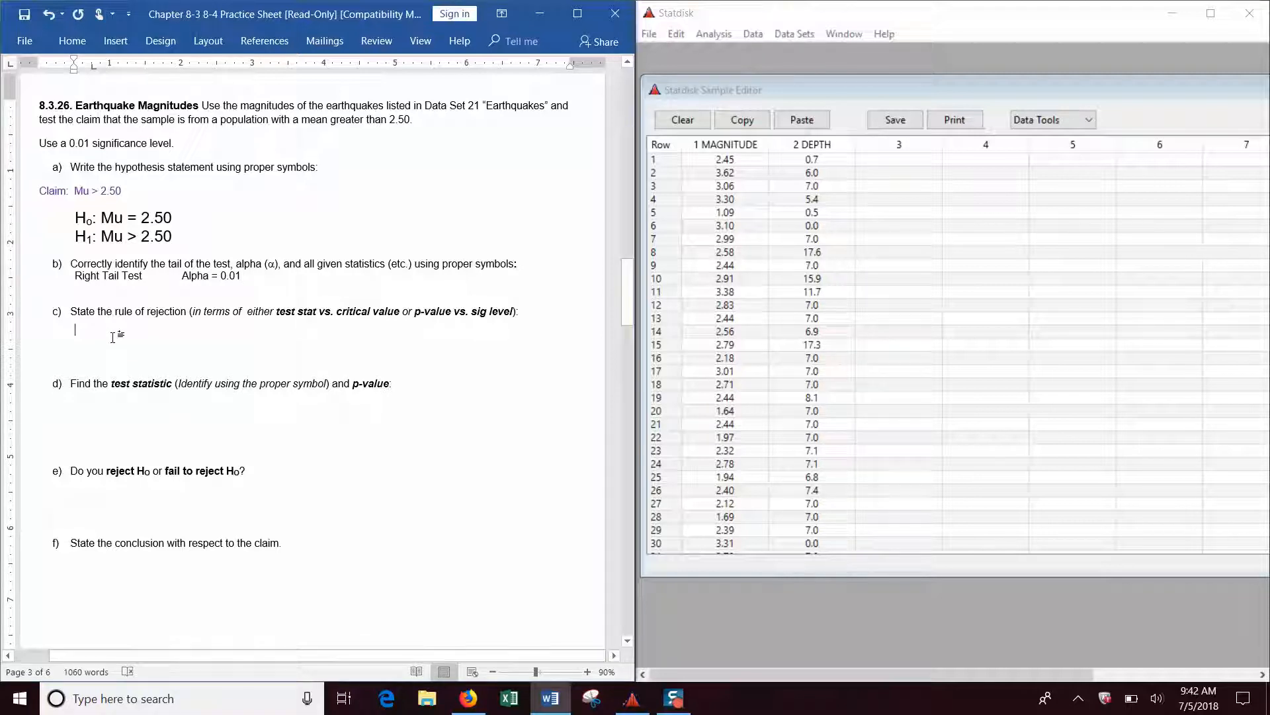
pyautogui.write('Rehe')
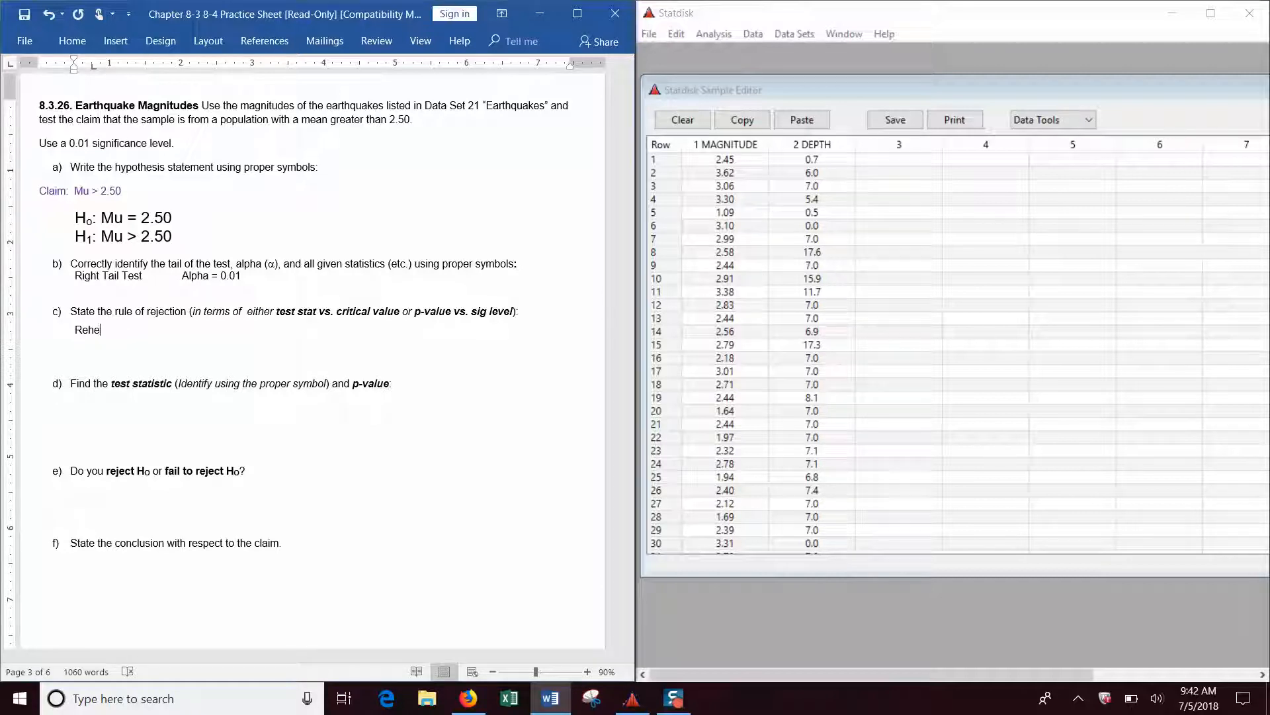
pyautogui.press('BackSpace')
pyautogui.press('BackSpace')
pyautogui.write('ject Ho if p-value <= 0.01')
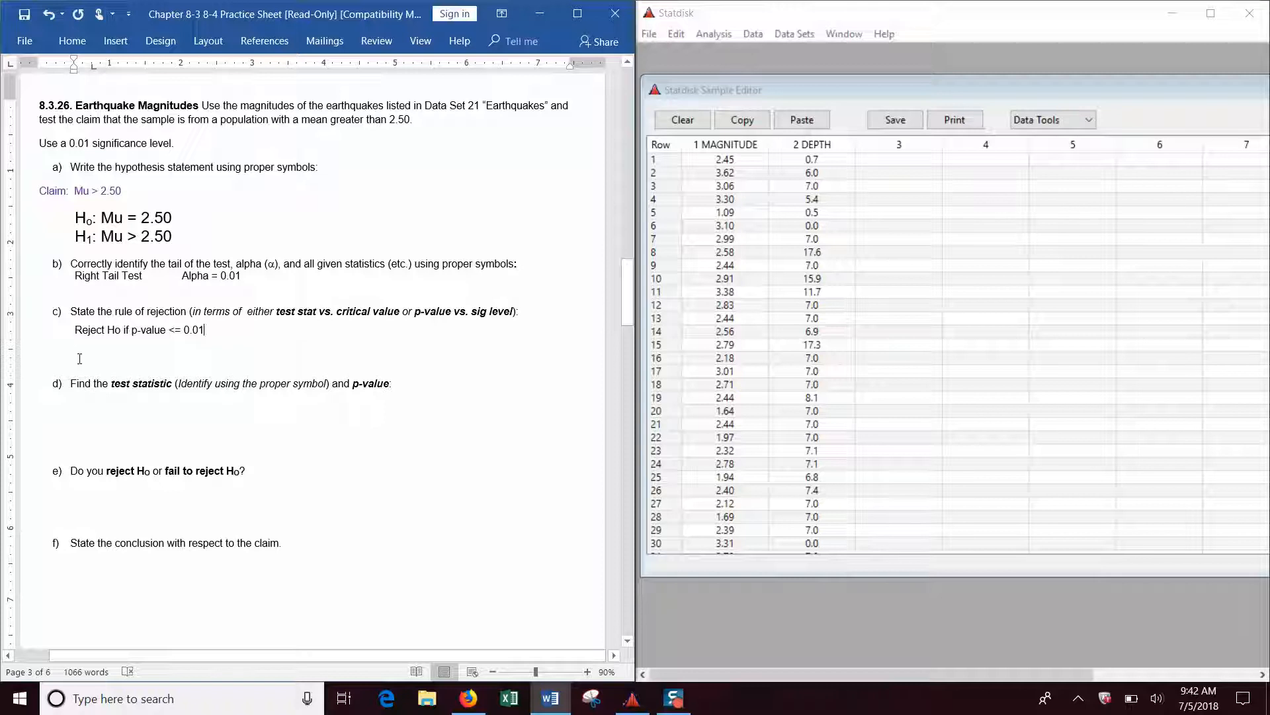
# Make the answers to parts b and c bold, and delete the blank line below the rejection rule.
pyautogui.moveTo(205, 329); pyautogui.dragTo(78, 329)
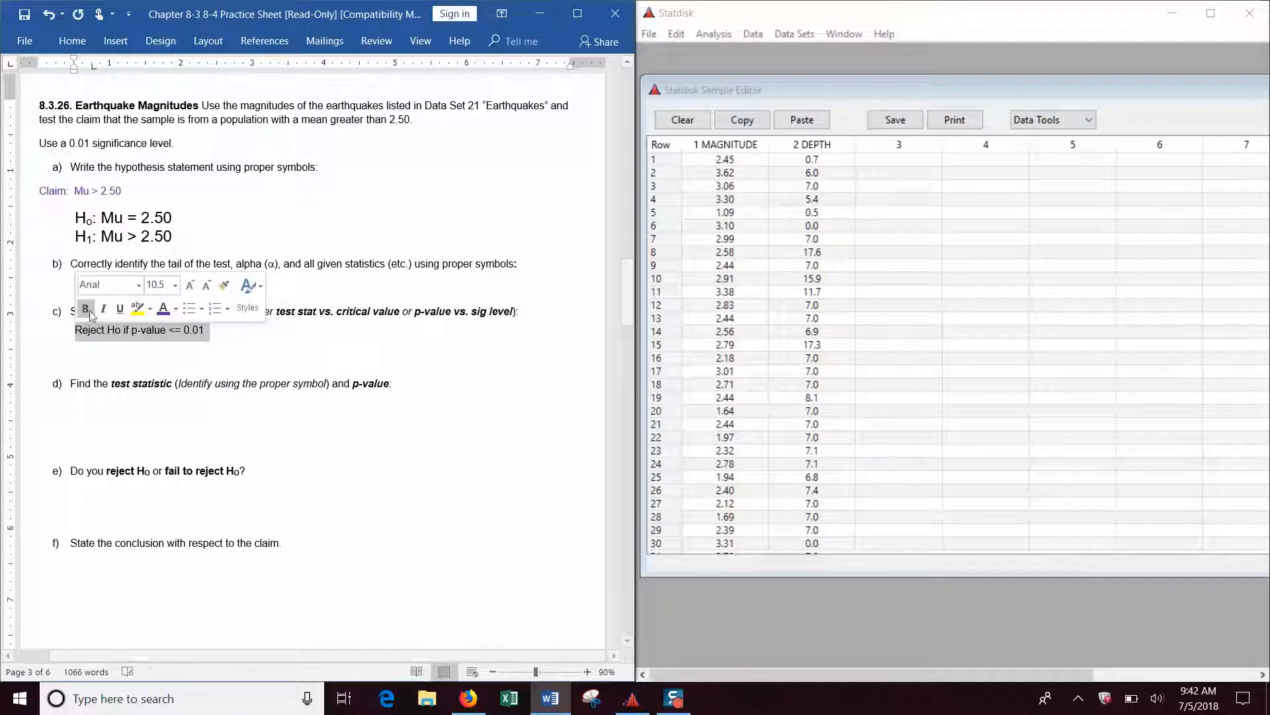
pyautogui.click(87, 309)
pyautogui.moveTo(243, 278); pyautogui.dragTo(75, 278)
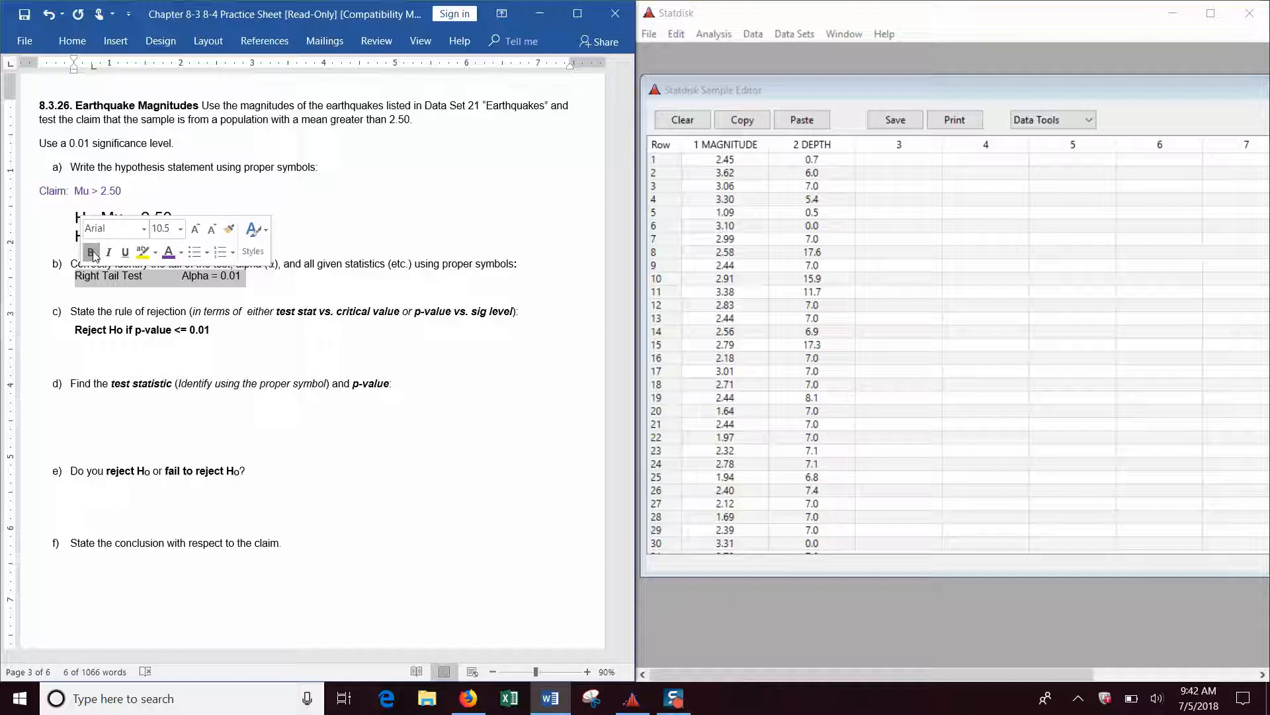
pyautogui.click(86, 256)
pyautogui.click(202, 349)
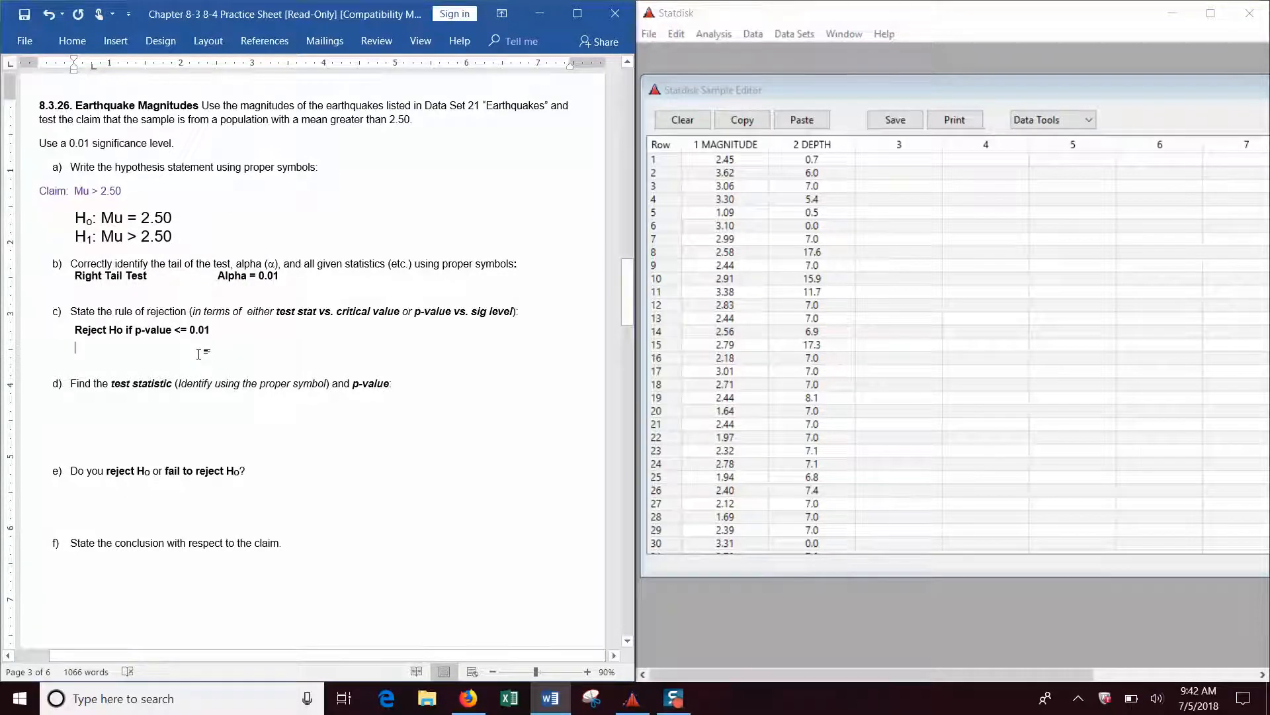
pyautogui.press('Delete')
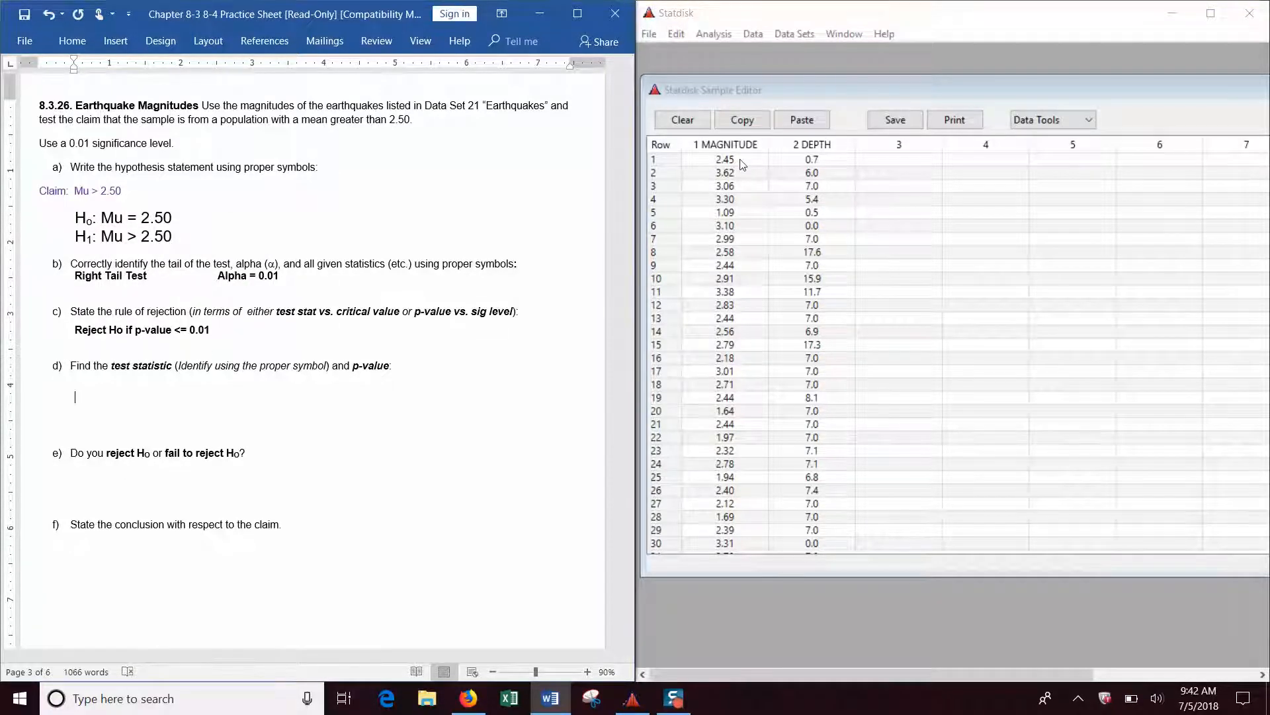
# In Statdisk, set up a one-sample mean hypothesis test with Population Mean > Claimed Mean, significance 0.01 and claimed mean 2.50.
pyautogui.click(714, 33)
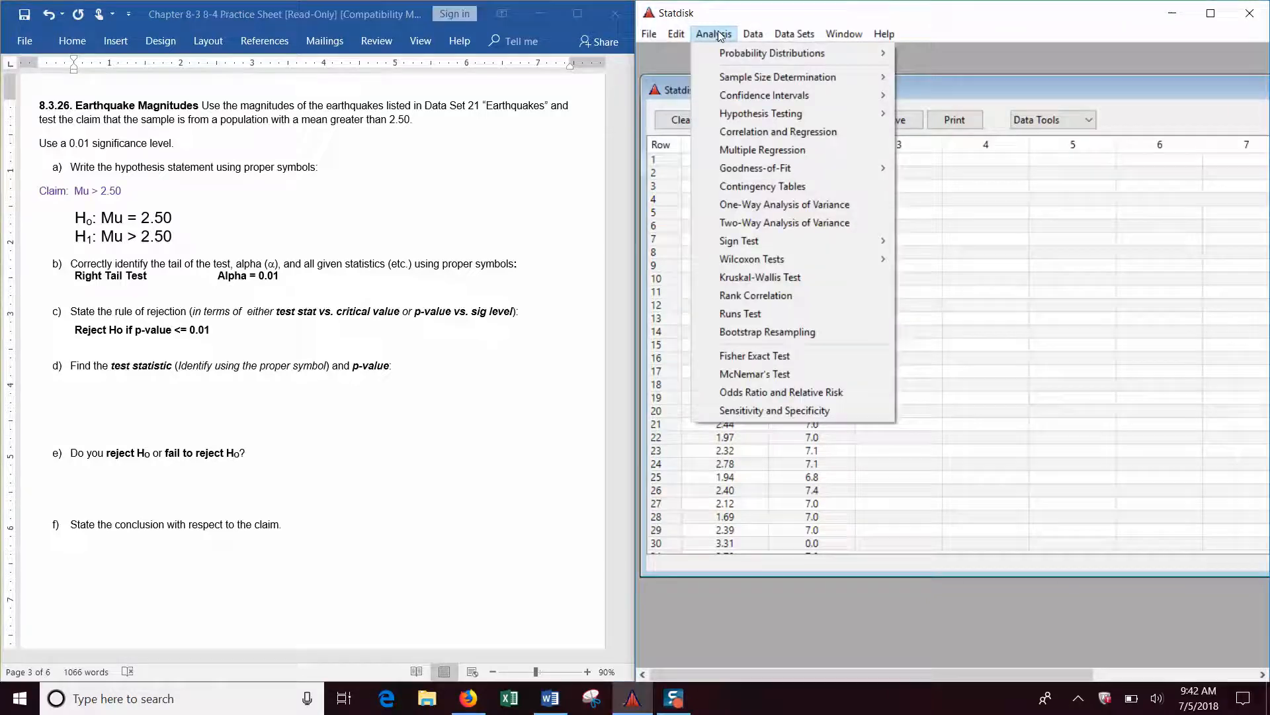
pyautogui.moveTo(754, 113)
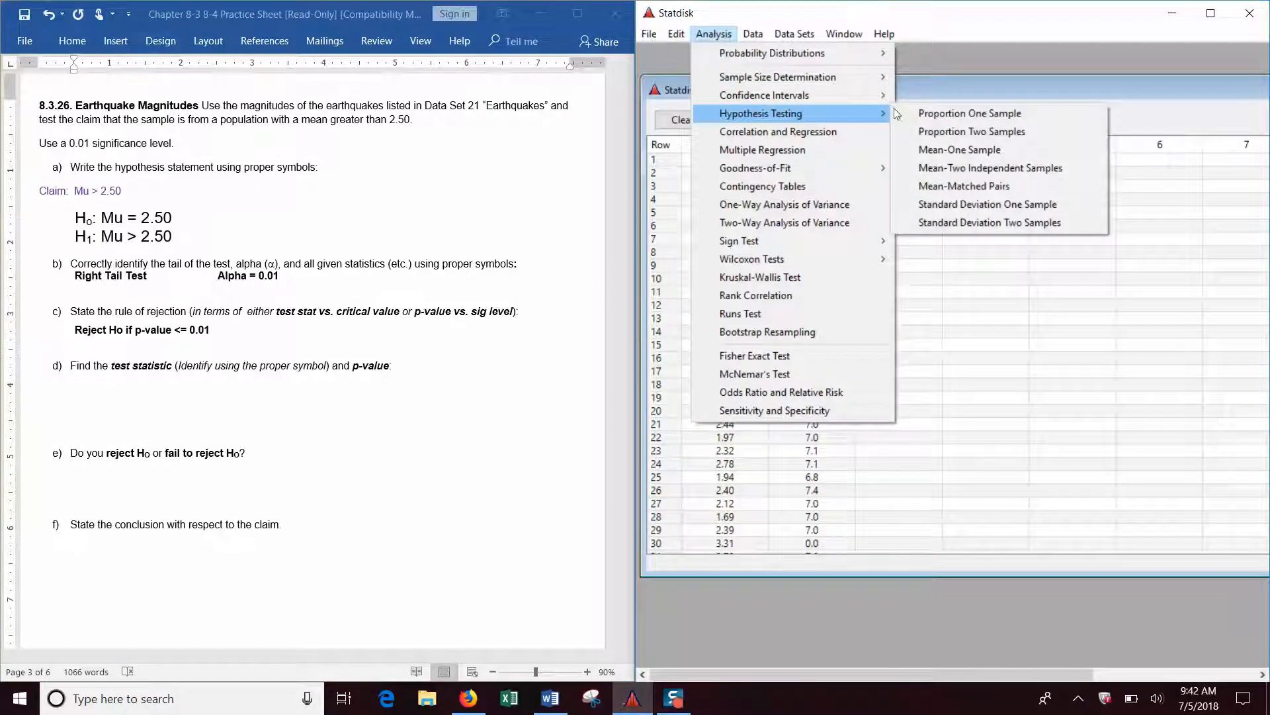
pyautogui.click(955, 156)
pyautogui.moveTo(951, 98); pyautogui.dragTo(1009, 184)
pyautogui.click(1016, 216)
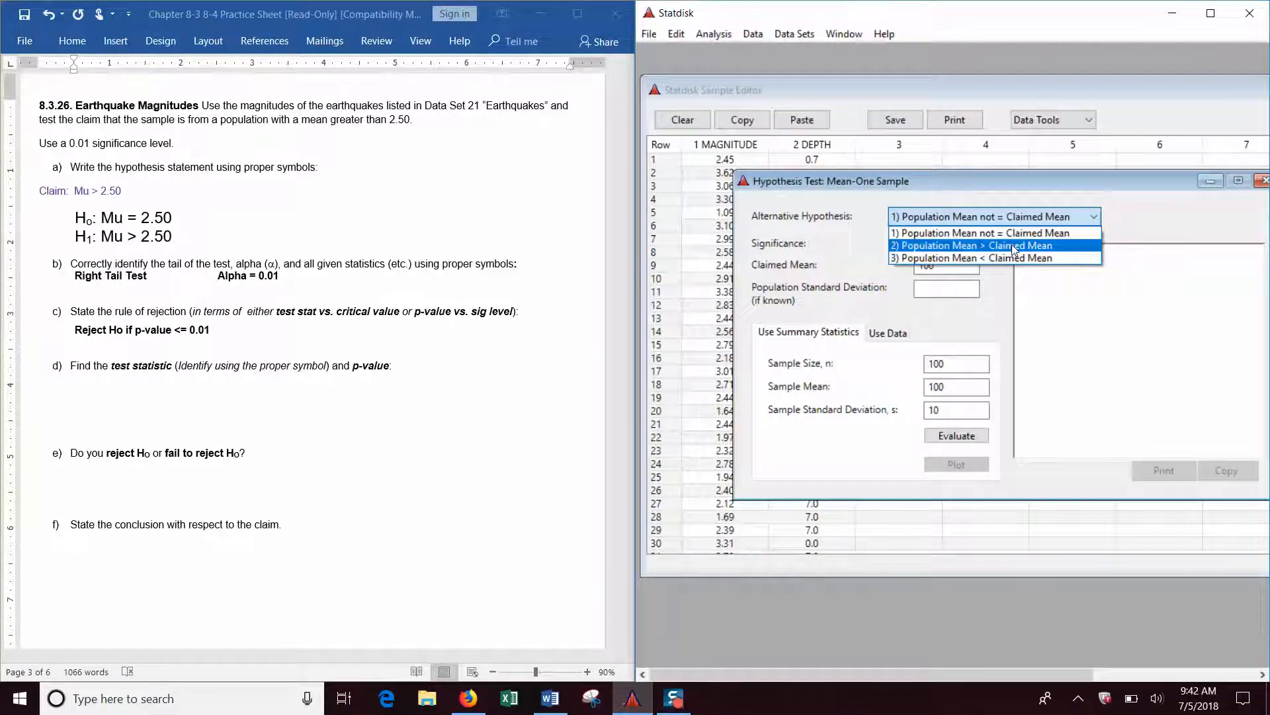
pyautogui.click(1015, 245)
pyautogui.moveTo(940, 243); pyautogui.dragTo(932, 246)
pyautogui.write('1')
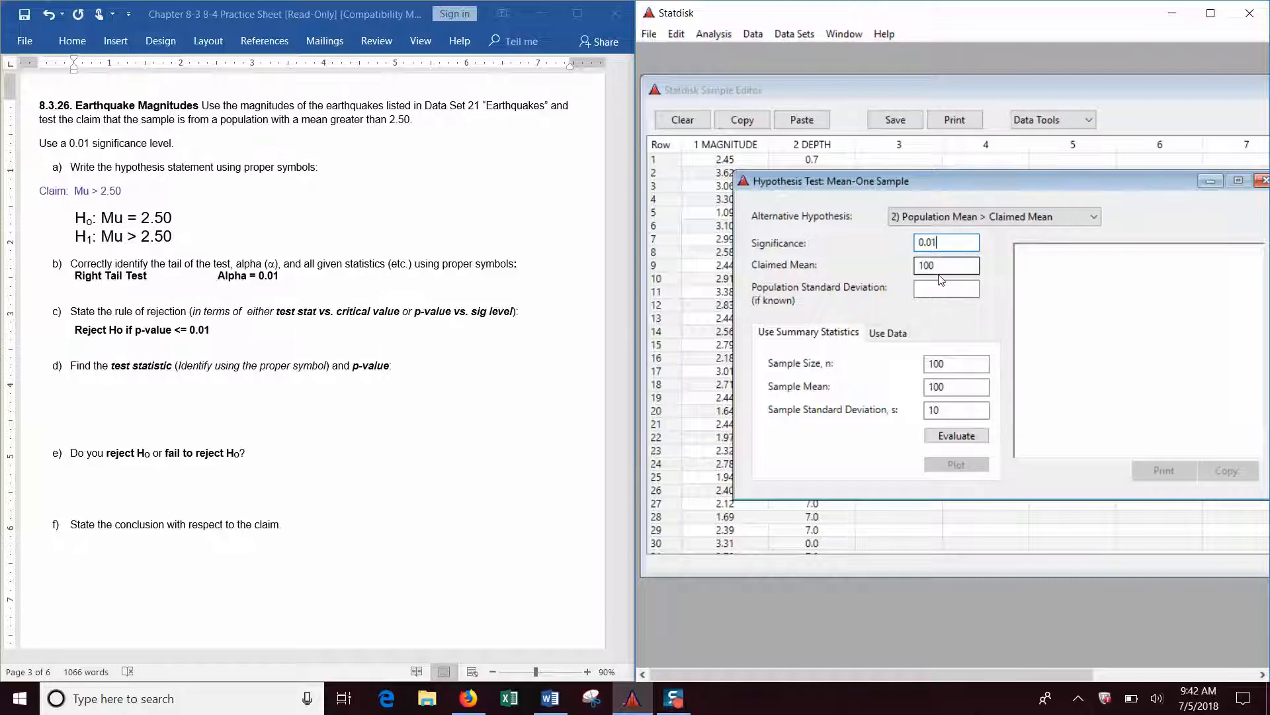
pyautogui.moveTo(943, 265); pyautogui.dragTo(909, 273)
pyautogui.write('2.50')
# Evaluate the test using the data in column 1 MAGNITUDE, and reposition the test window to show the full output.
pyautogui.click(890, 336)
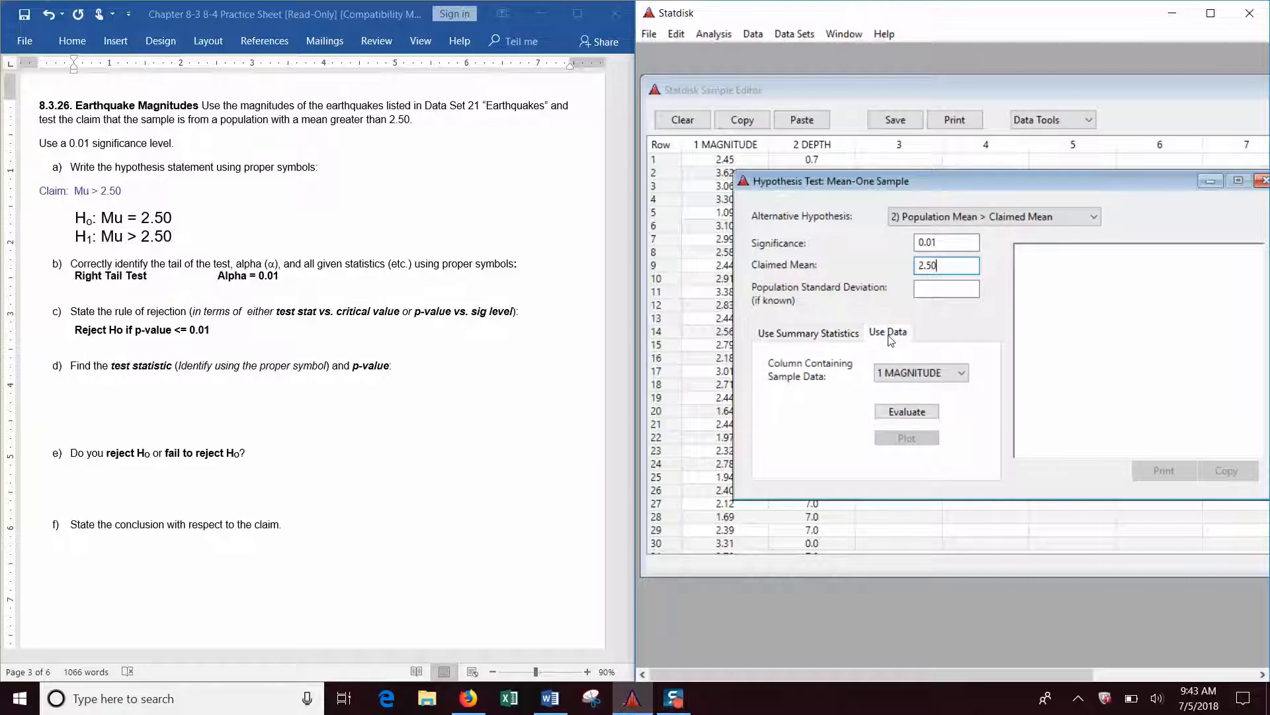
pyautogui.click(947, 378)
pyautogui.click(946, 385)
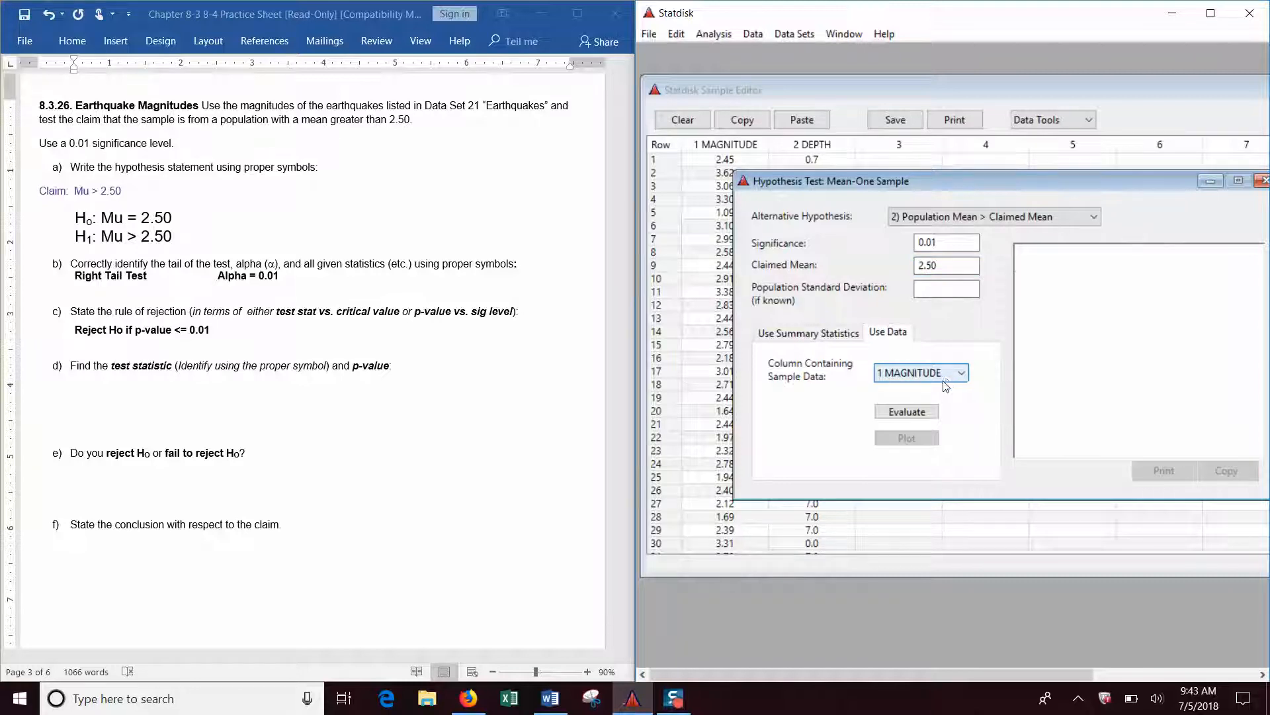
pyautogui.click(906, 412)
pyautogui.moveTo(1030, 177); pyautogui.dragTo(960, 144)
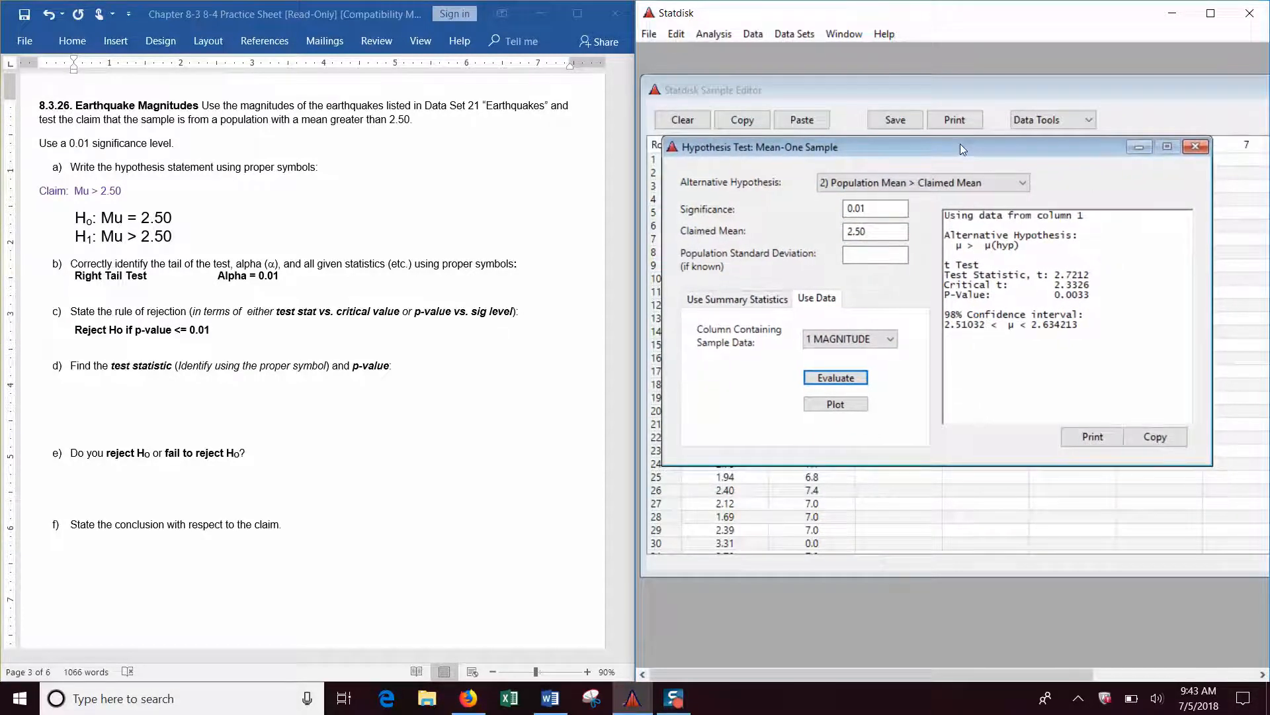
# Highlight the data column and the alternative hypothesis in the test output to check the test setup.
pyautogui.click(1084, 217)
pyautogui.moveTo(1084, 217); pyautogui.dragTo(1038, 217)
pyautogui.moveTo(1007, 150); pyautogui.dragTo(1011, 193)
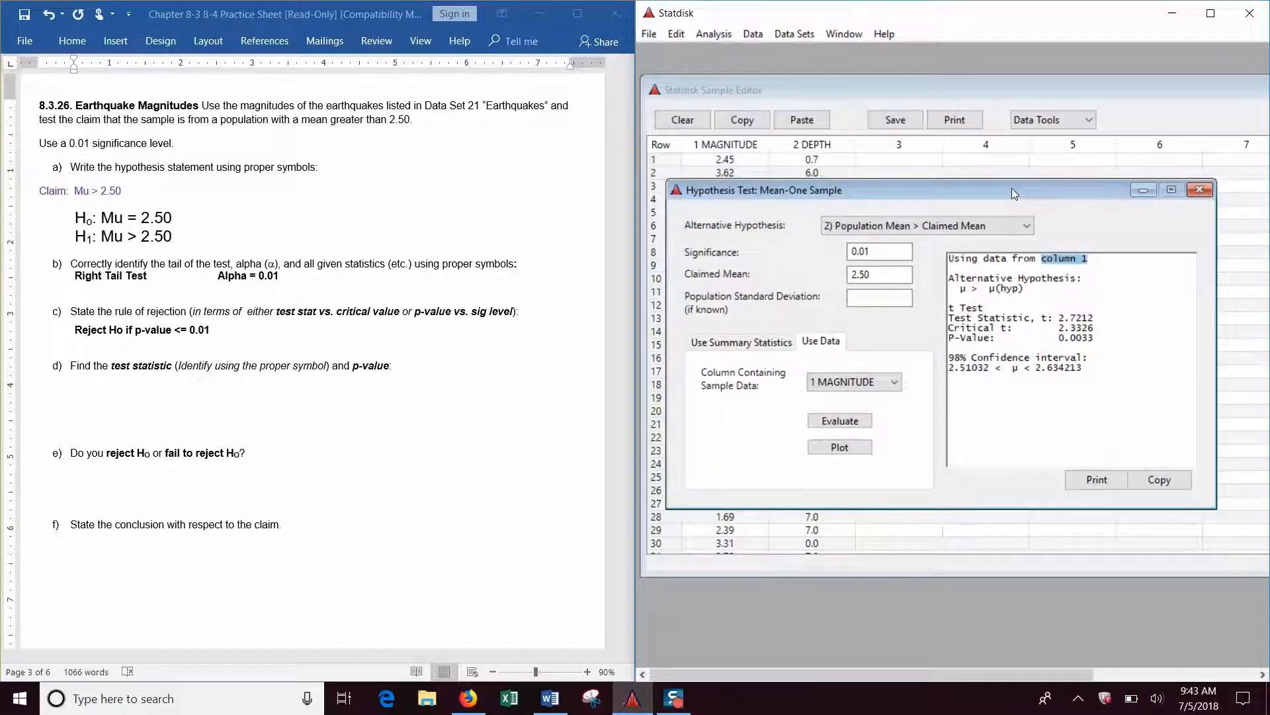
pyautogui.click(1036, 288)
pyautogui.moveTo(1036, 287); pyautogui.dragTo(950, 286)
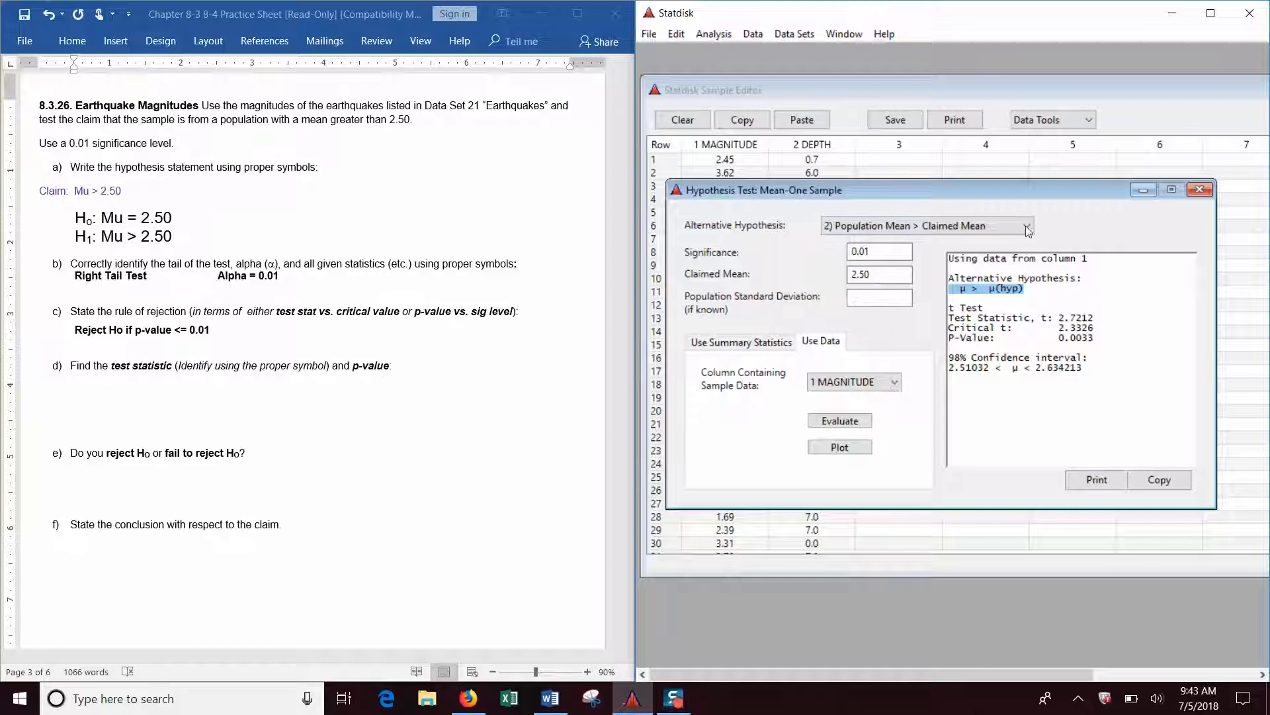
# Plot the hypothesis test and arrange the plot window beneath the test statistic and p-value output.
pyautogui.moveTo(1020, 189); pyautogui.dragTo(1035, 53)
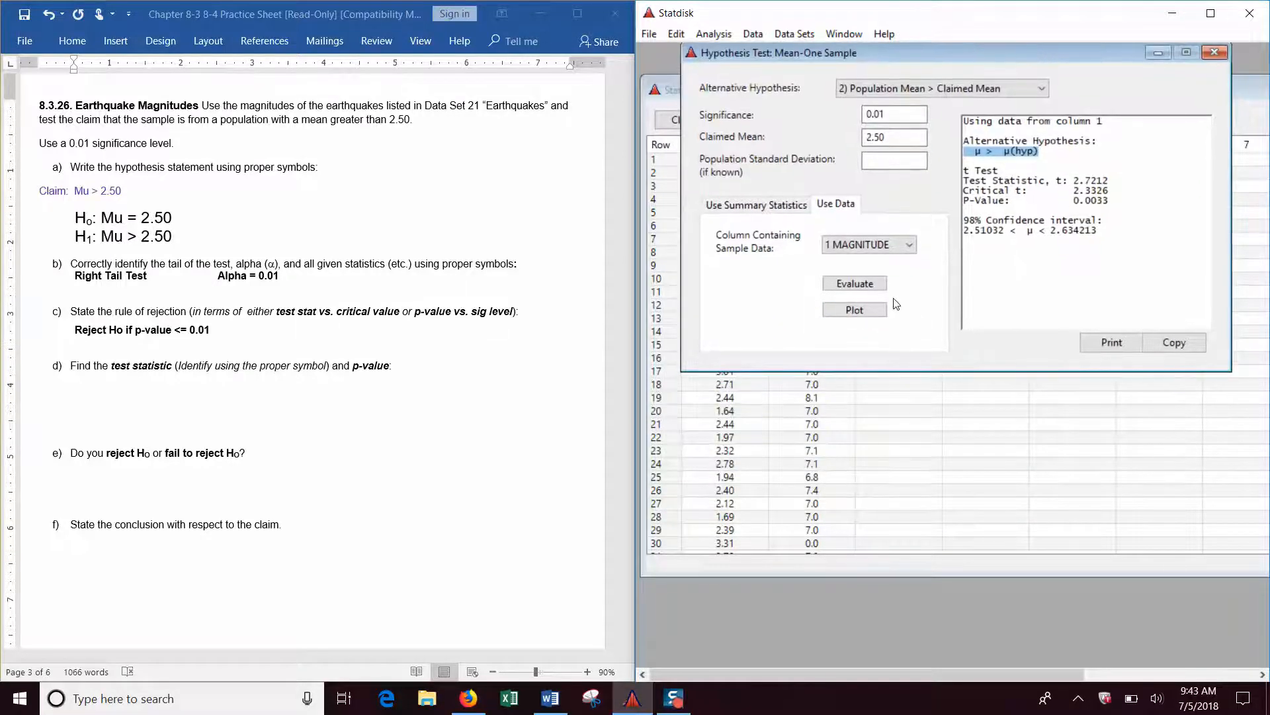
pyautogui.click(854, 310)
pyautogui.moveTo(951, 180); pyautogui.dragTo(952, 233)
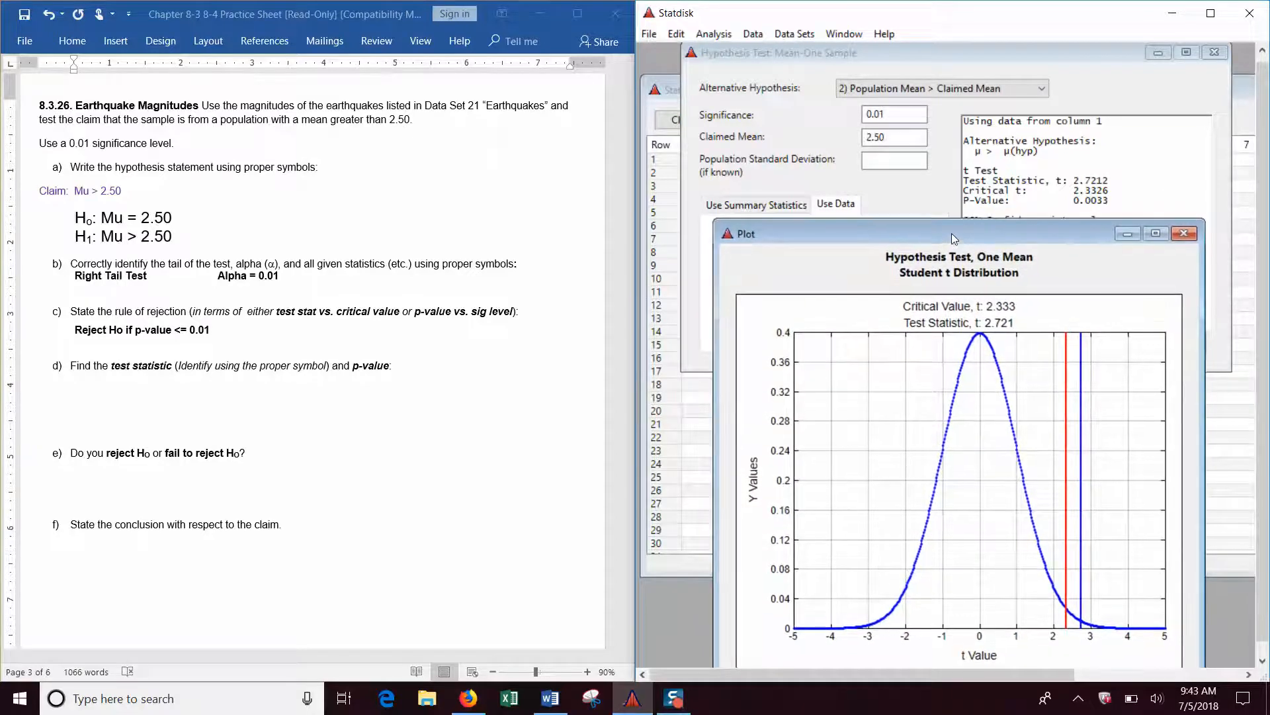
# In the Word practice sheet, answer part d with "T = 2.721" and "p-value = 0.0033" on one line.
pyautogui.click(106, 390)
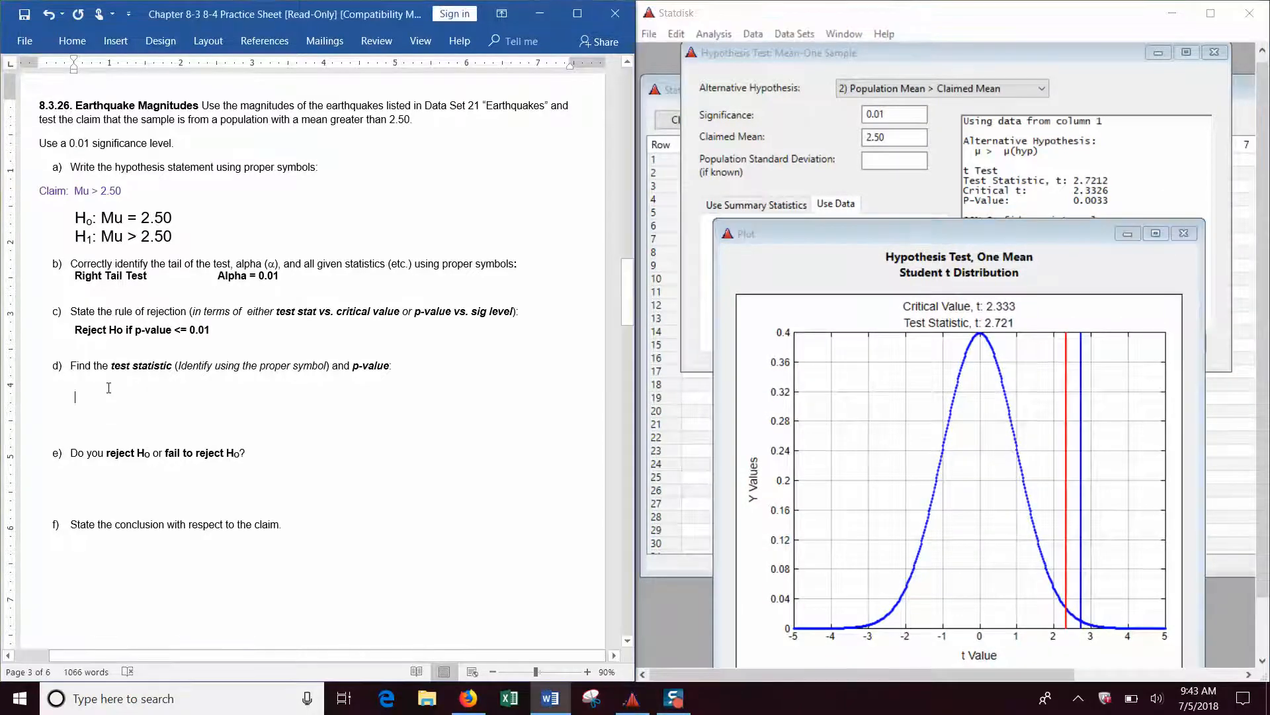
pyautogui.write('T =')
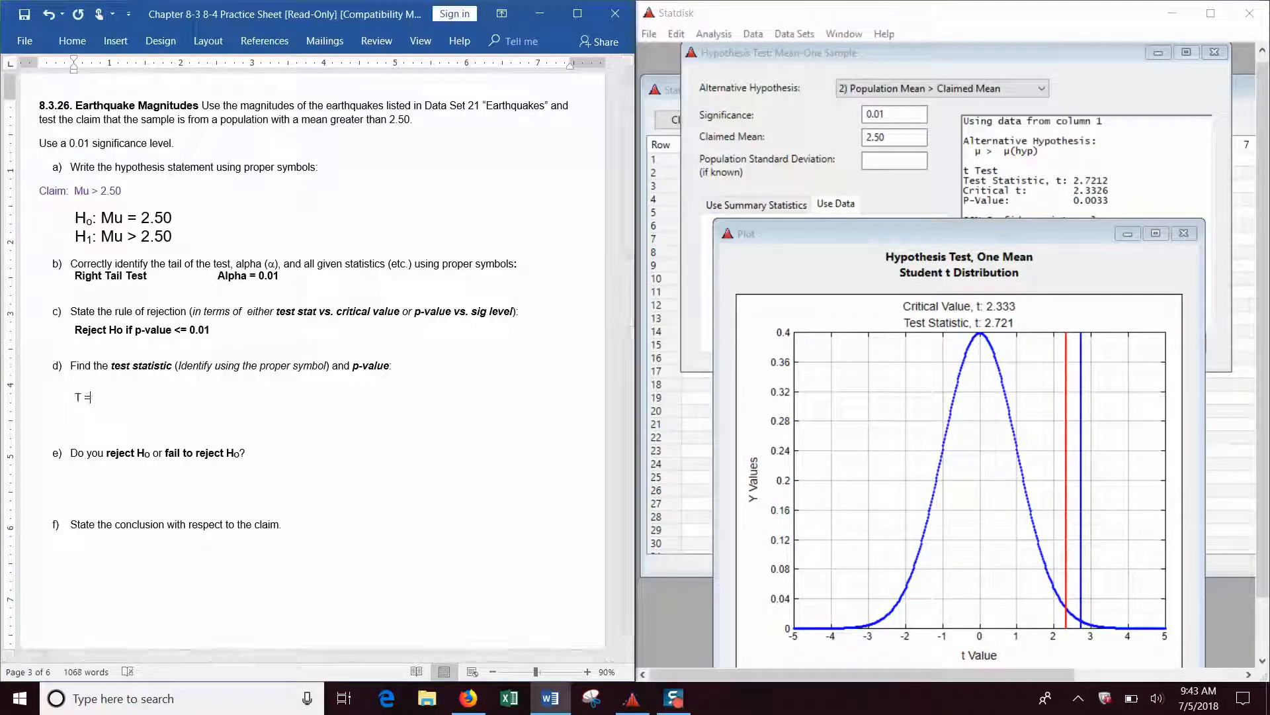
pyautogui.write('2.721        p-value = 0.0033')
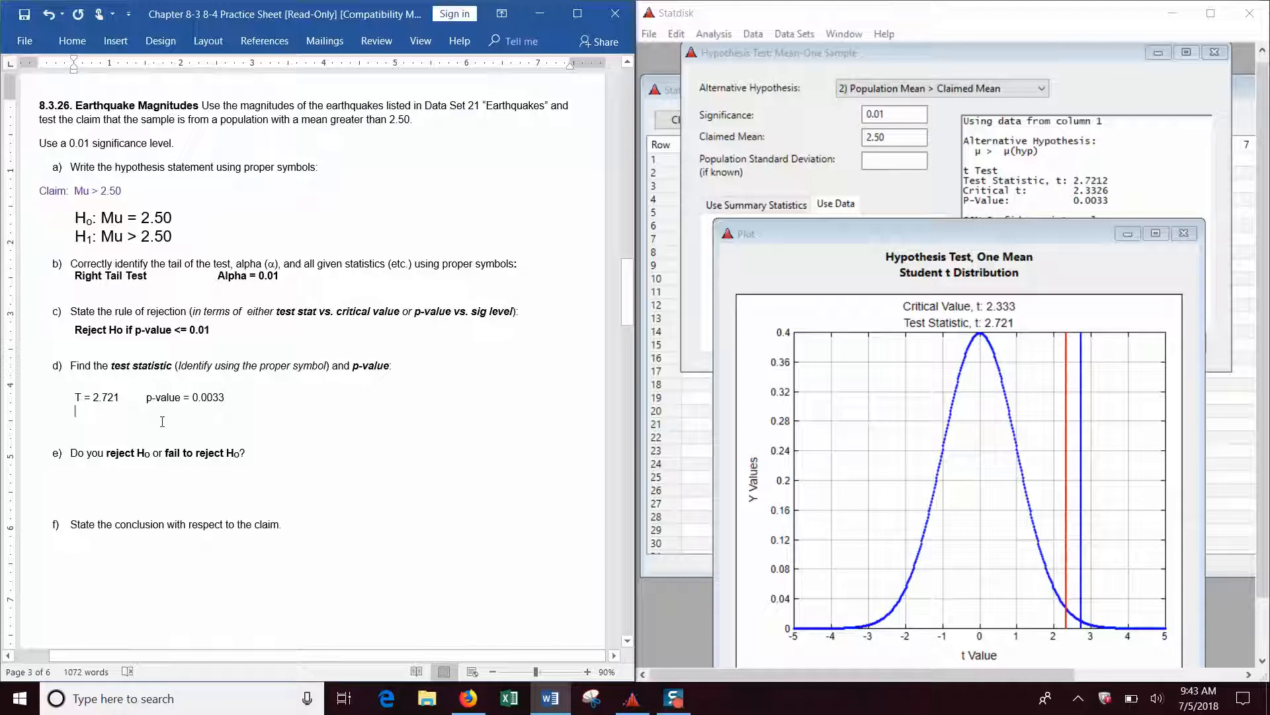
# Bold the part d answer line and remove the blank lines between it and question e.
pyautogui.moveTo(226, 399); pyautogui.dragTo(75, 398)
pyautogui.click(84, 371)
pyautogui.click(93, 419)
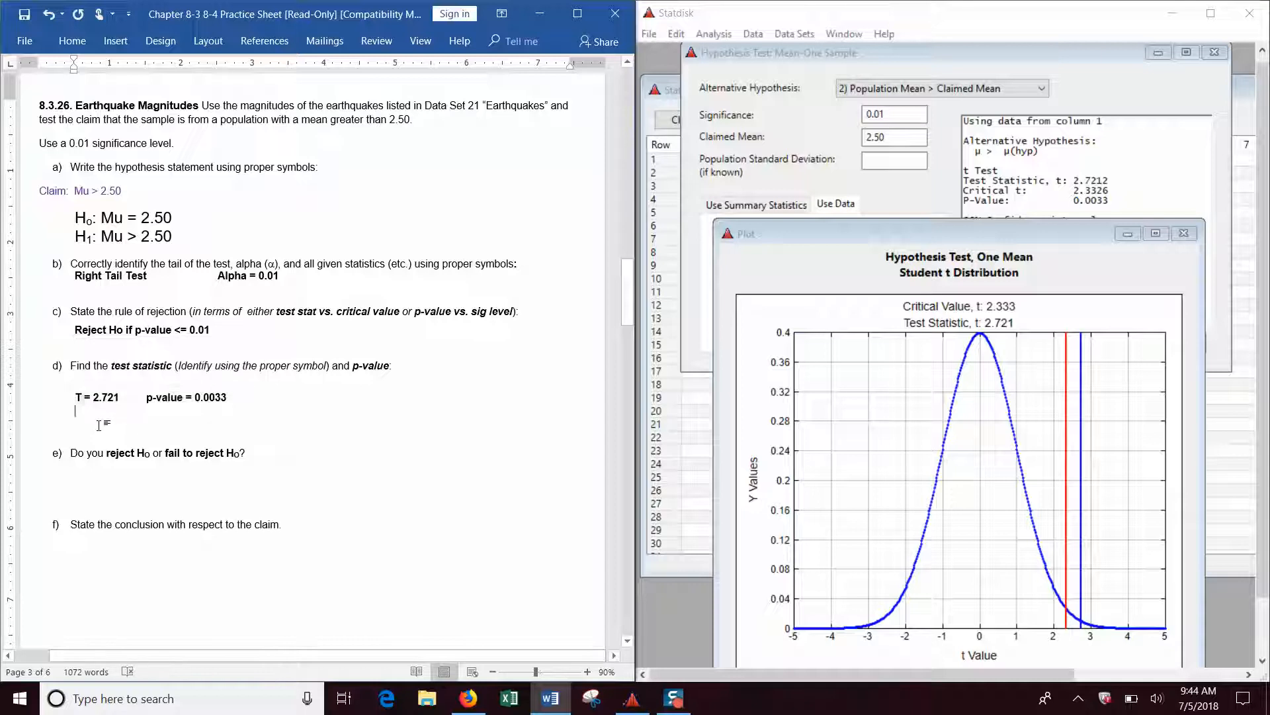
pyautogui.press('Delete')
pyautogui.press('Delete')
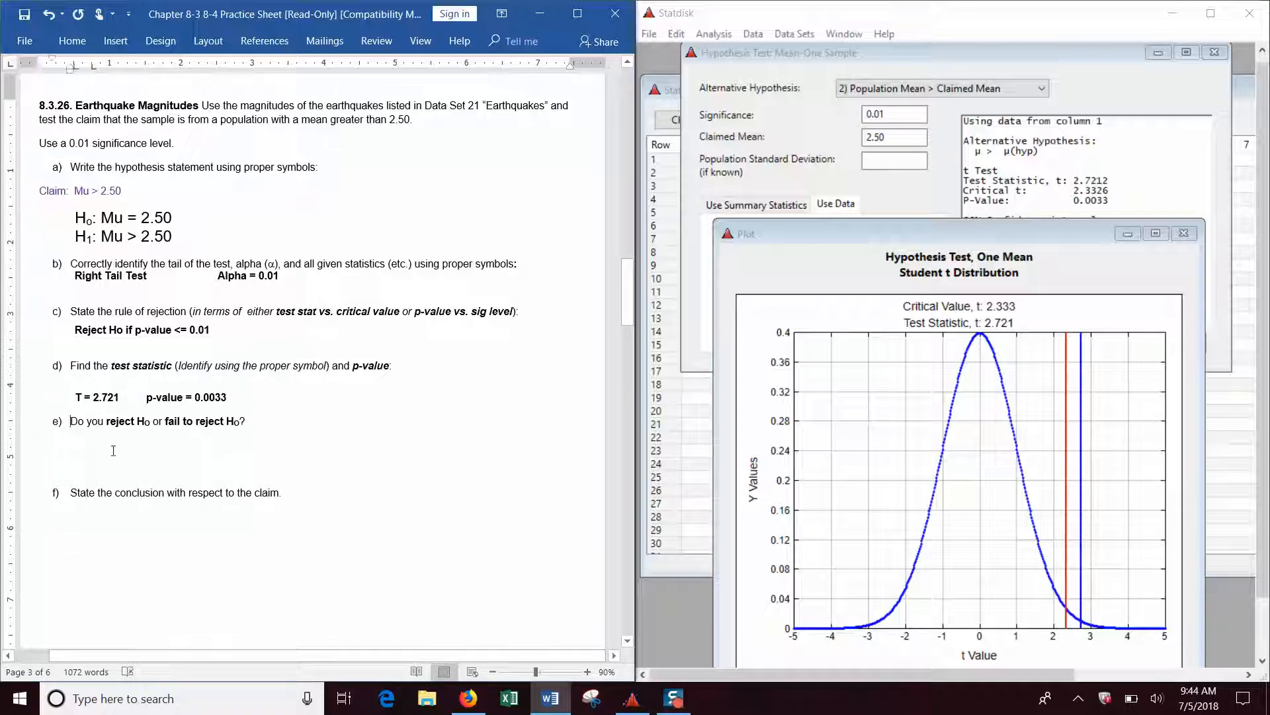
# Answer part e with "Reject Ho" in bold on an indented line beneath the question.
pyautogui.click(113, 451)
pyautogui.press('Return')
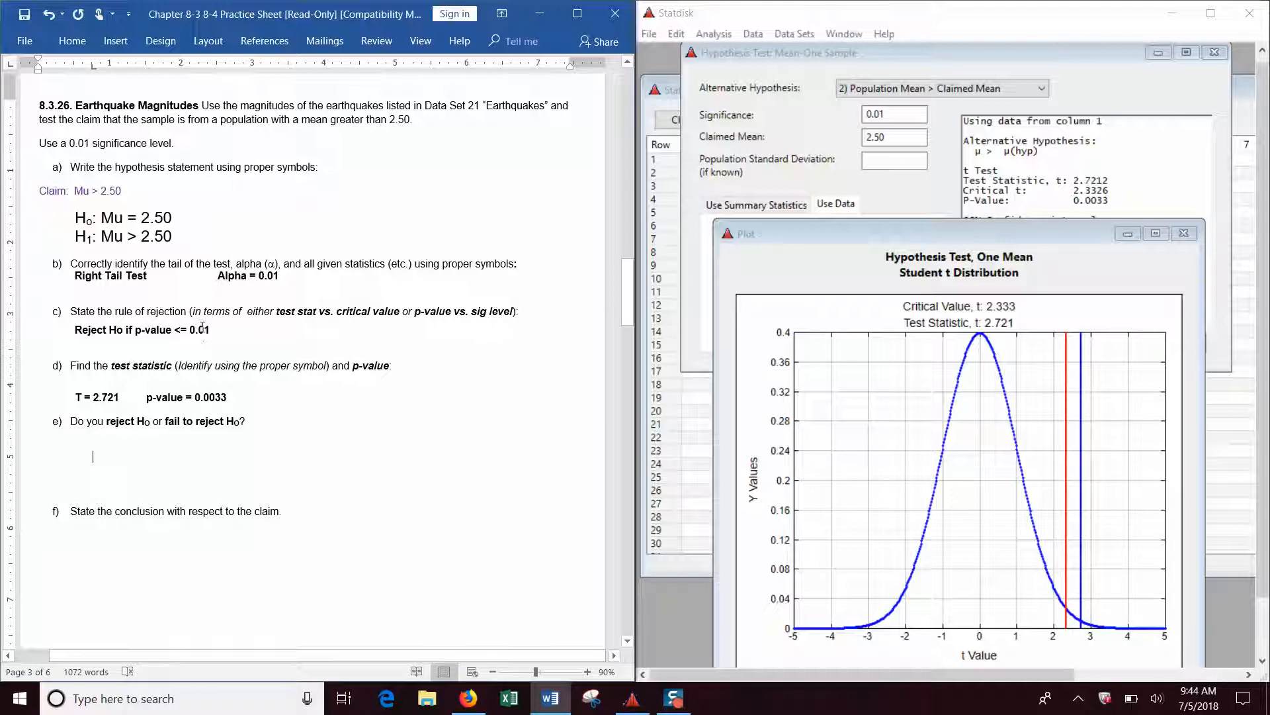
pyautogui.write('Reject')
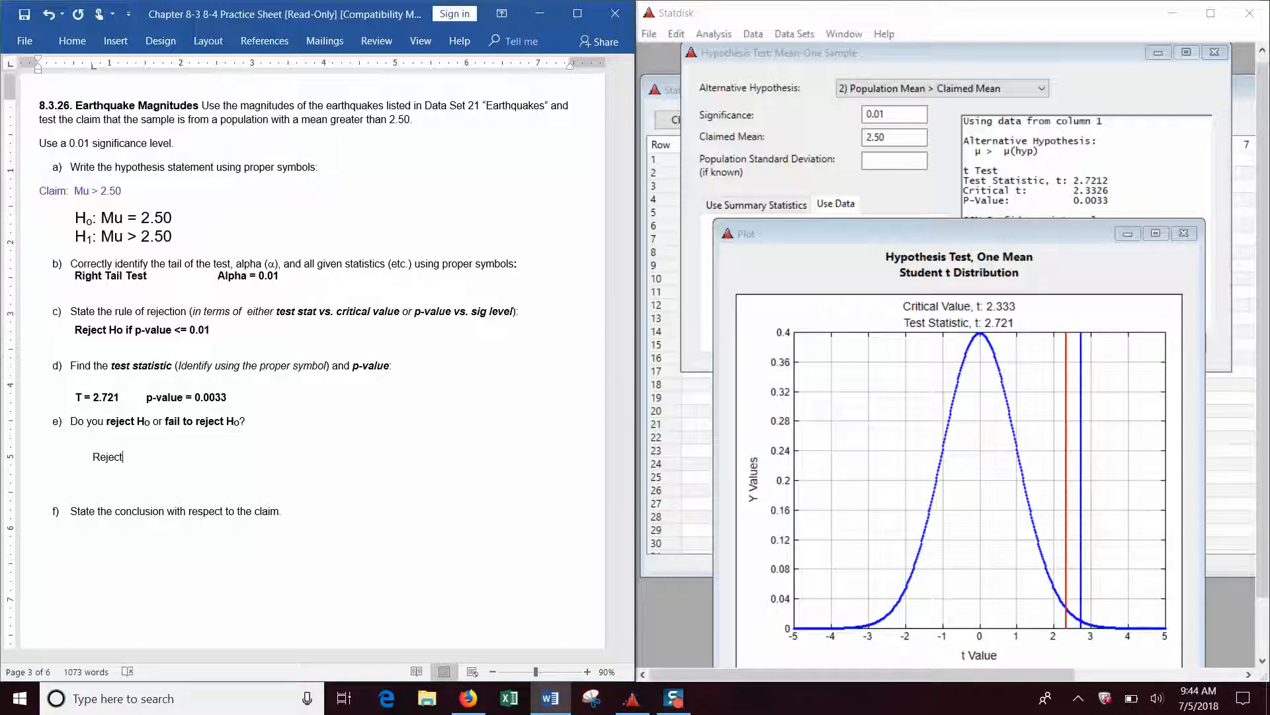
pyautogui.write(' Ho')
pyautogui.moveTo(161, 456); pyautogui.dragTo(92, 458)
pyautogui.click(109, 432)
# Remove the blank lines above and below the part e answer so it sits directly between questions e and f.
pyautogui.click(103, 485)
pyautogui.press('Delete')
pyautogui.press('Delete')
pyautogui.click(116, 438)
pyautogui.press('Delete')
# Begin the part f conclusion beneath its question with "We have sufficient evidence to".
pyautogui.click(129, 481)
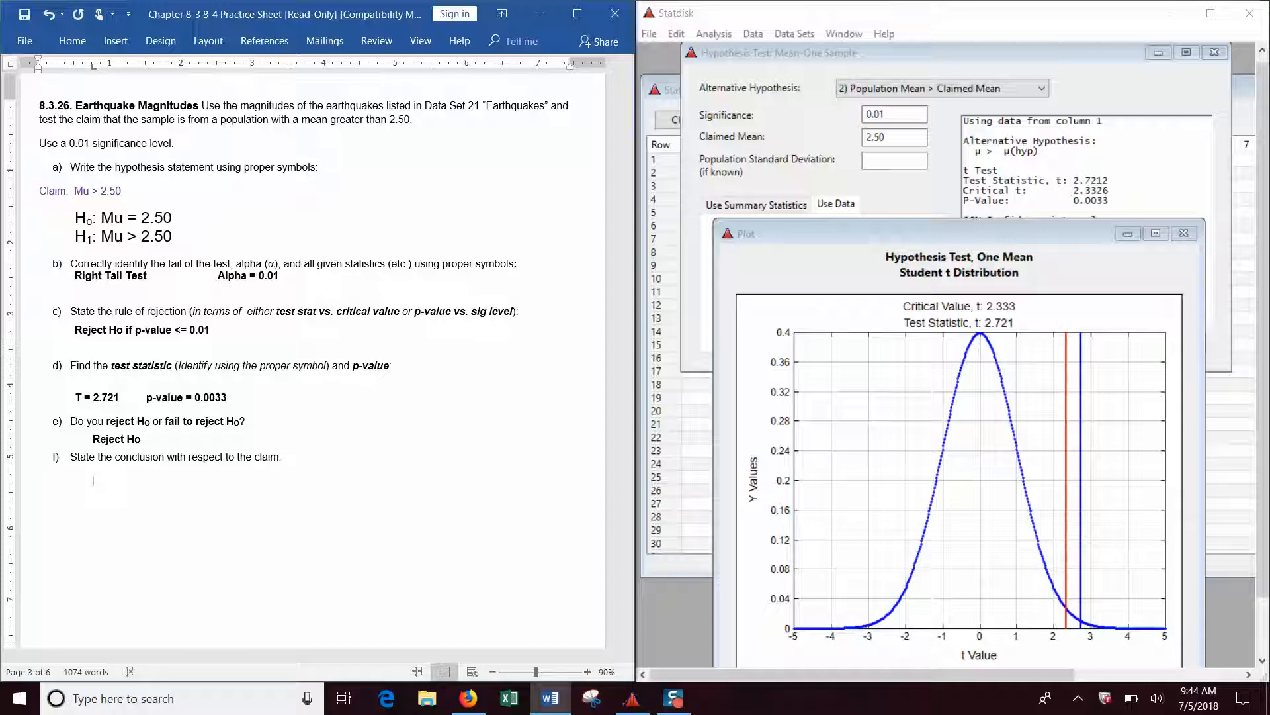
pyautogui.write('We have sufficient evidence to')
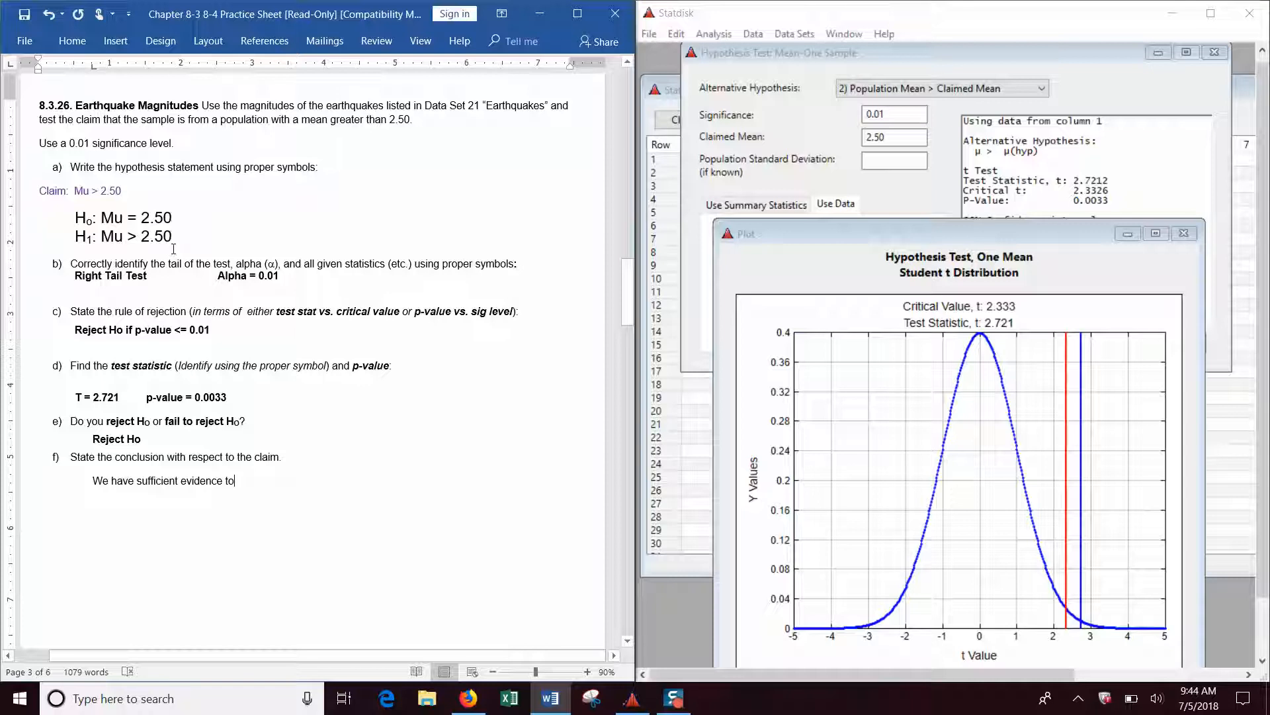
# Label the null hypothesis line with "R" and the alternative hypothesis line with "S" after their 2.50 values.
pyautogui.click(208, 217)
pyautogui.press('Tab')
pyautogui.write('R')
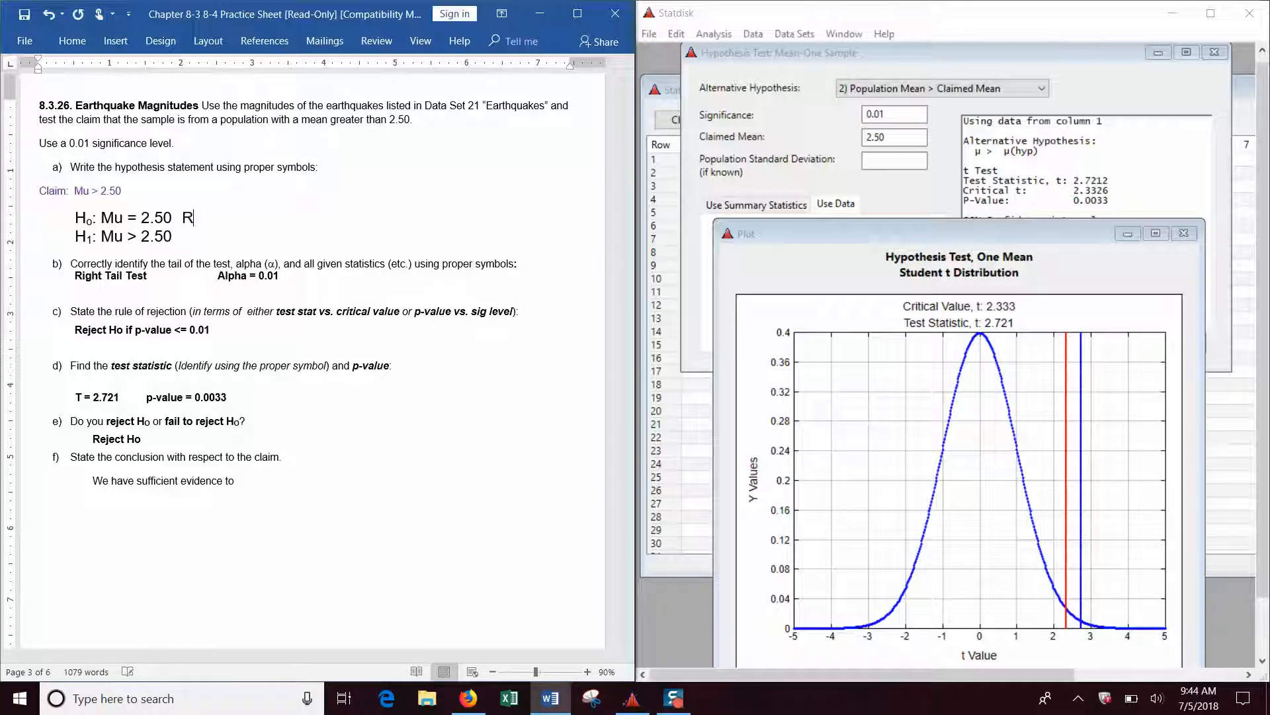
pyautogui.press('Down')
pyautogui.press('Tab')
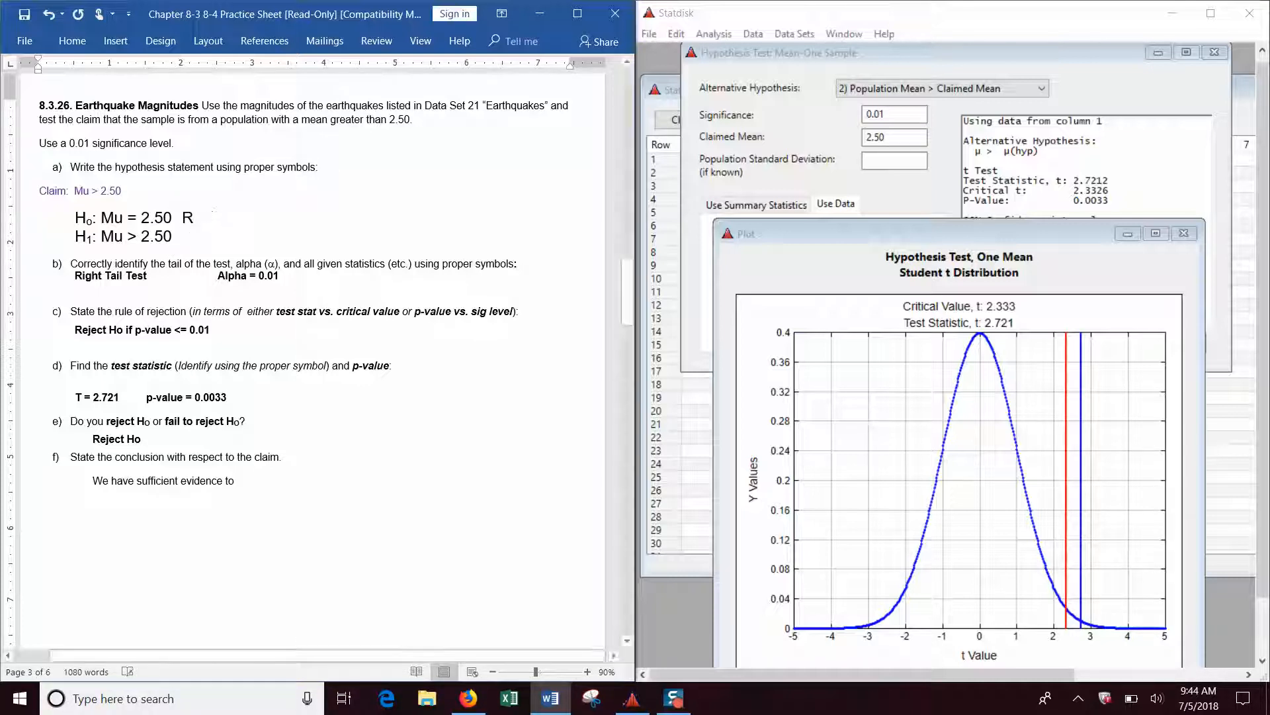
pyautogui.write('S')
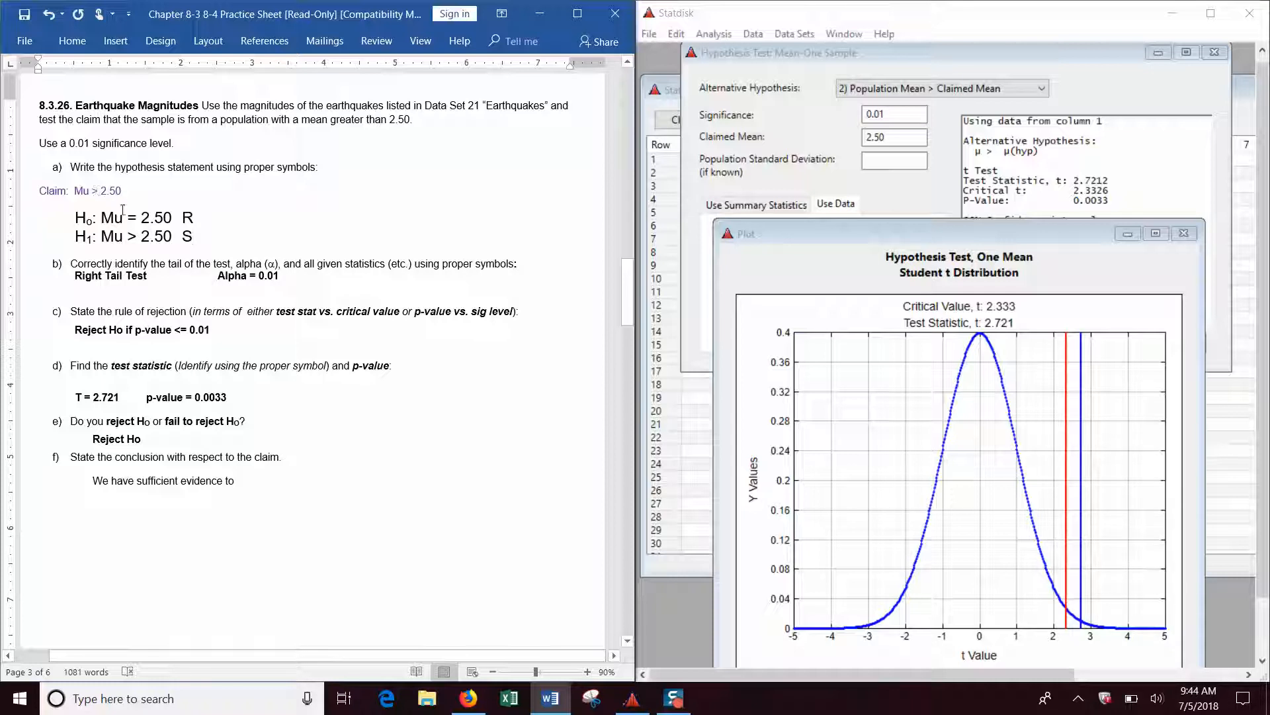
# Surround the S label on the alternative hypothesis line with asterisks so it reads "*S*".
pyautogui.click(139, 238)
pyautogui.write('*')
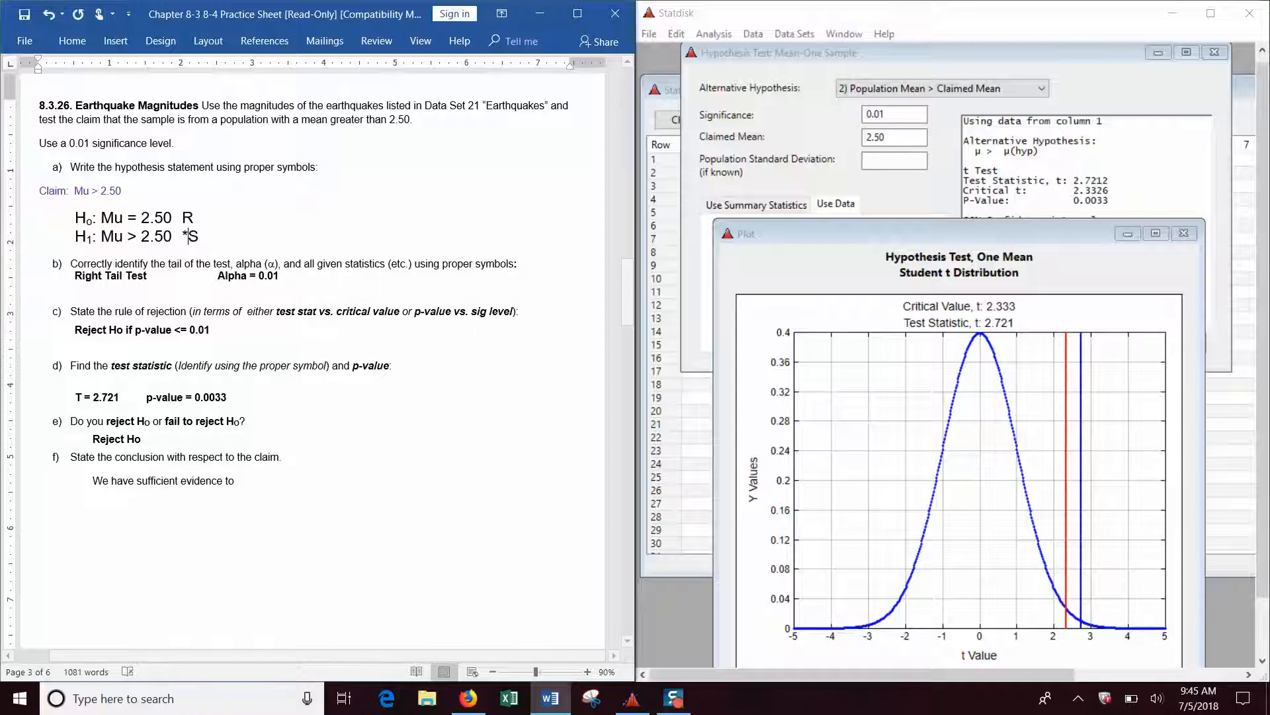
pyautogui.click(212, 235)
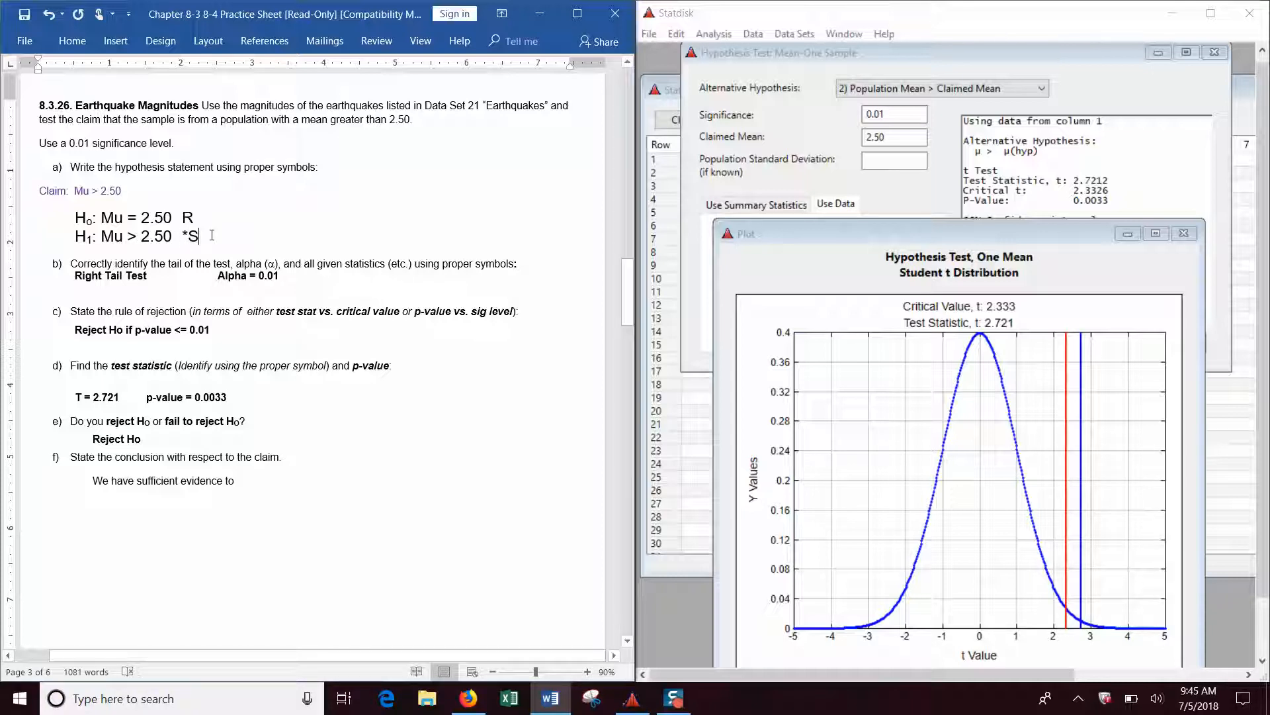
pyautogui.write('*')
pyautogui.hotkey('shift', 'Left')
# Complete part f with "support the claim that" plus the problem's copied wording "the sample is from a population with a mean greater than 2.50.".
pyautogui.click(249, 481)
pyautogui.write('suppo')
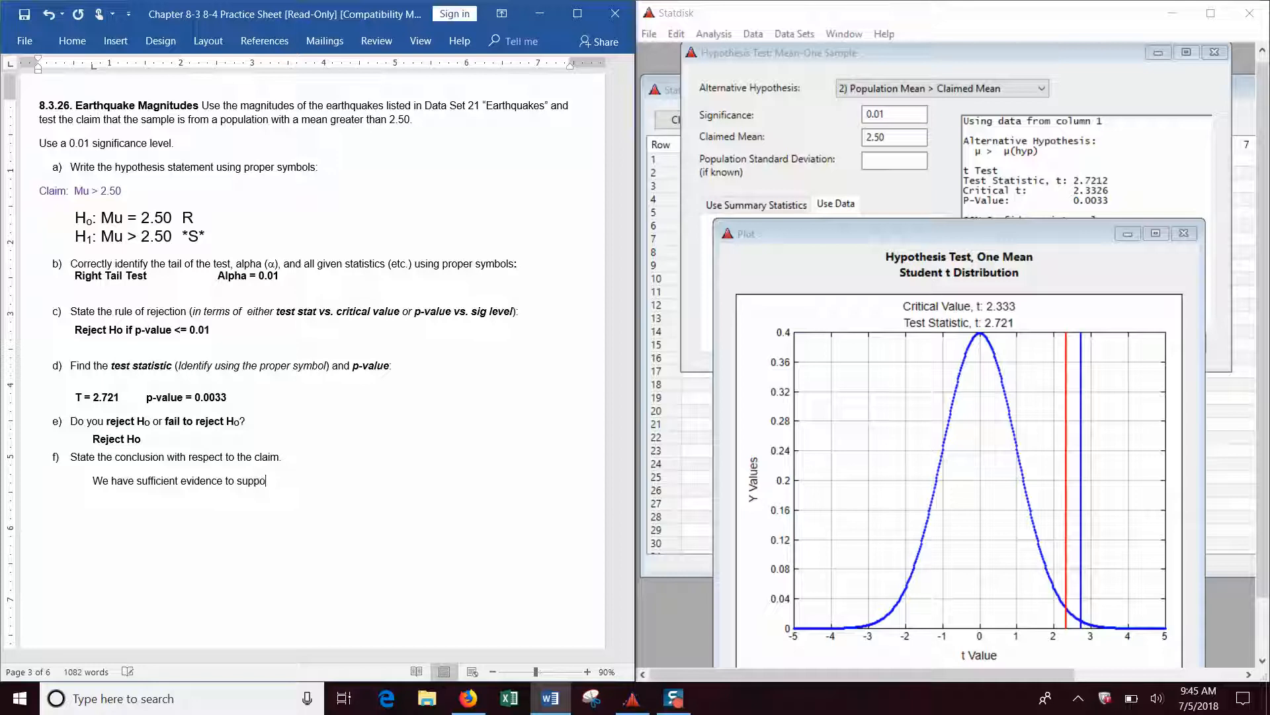
pyautogui.write('rt the claim that')
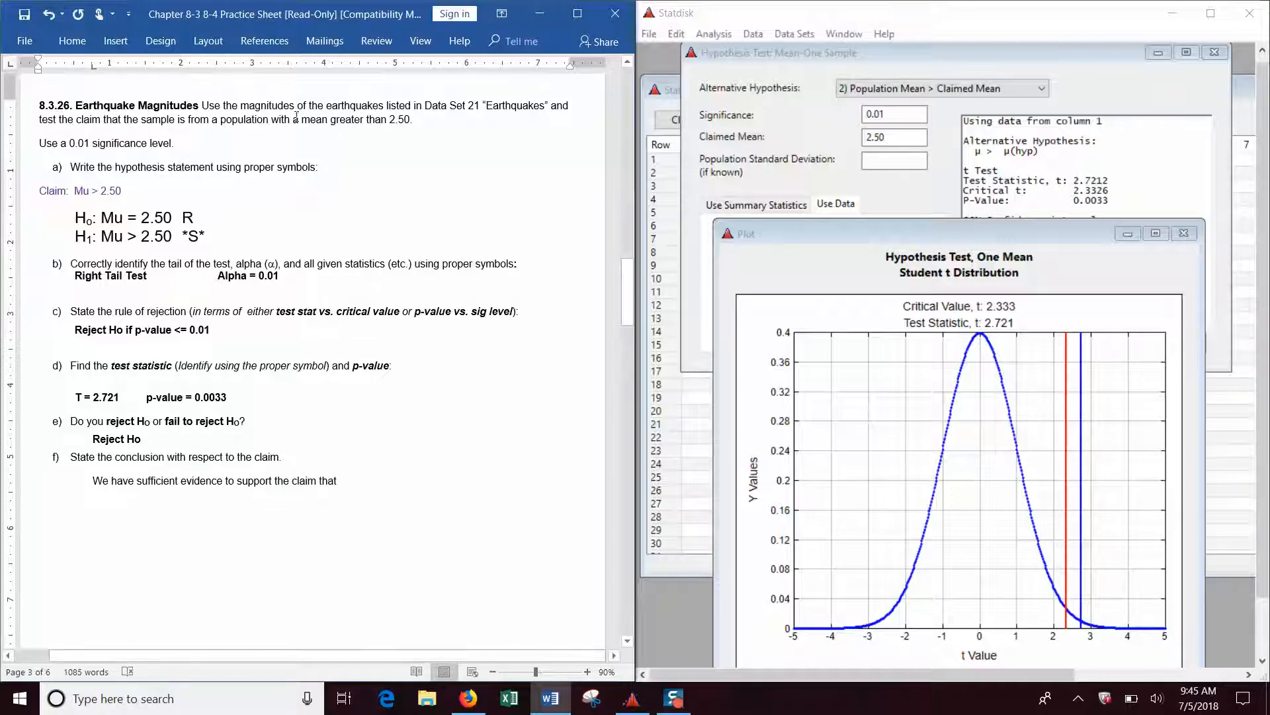
pyautogui.moveTo(412, 121); pyautogui.dragTo(128, 114)
pyautogui.hotkey('ctrl', 'c')
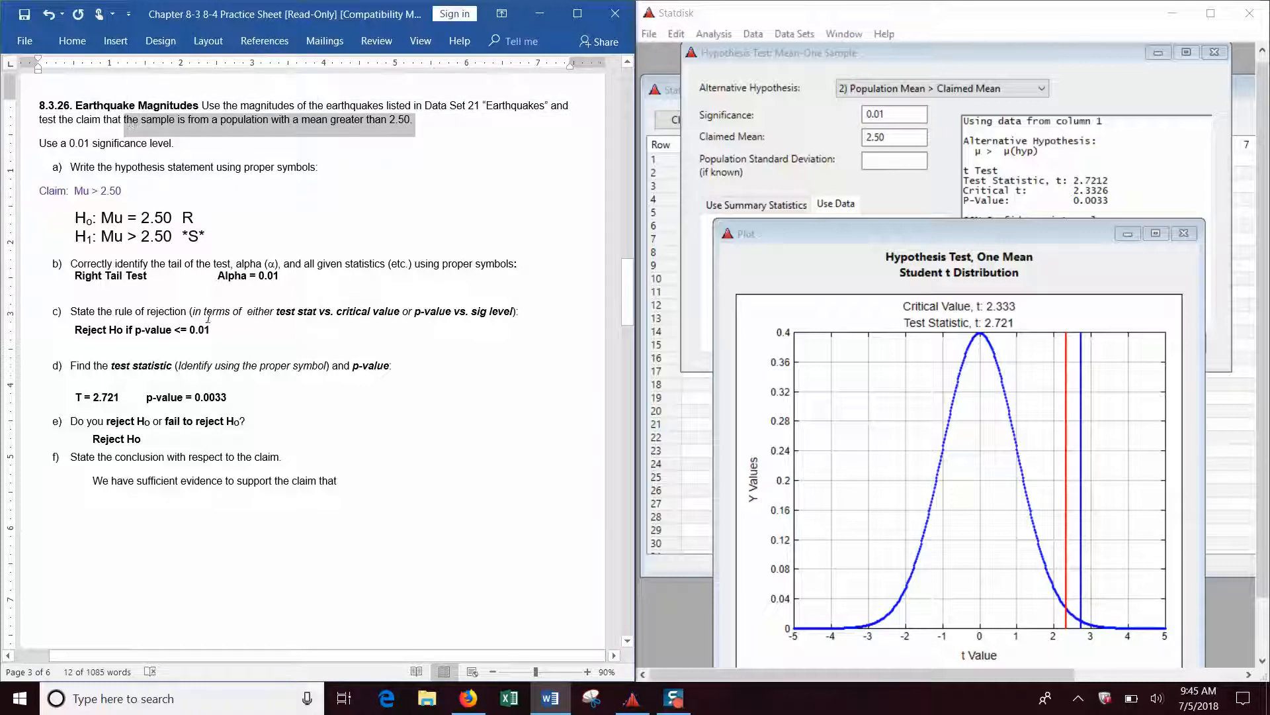
pyautogui.click(358, 480)
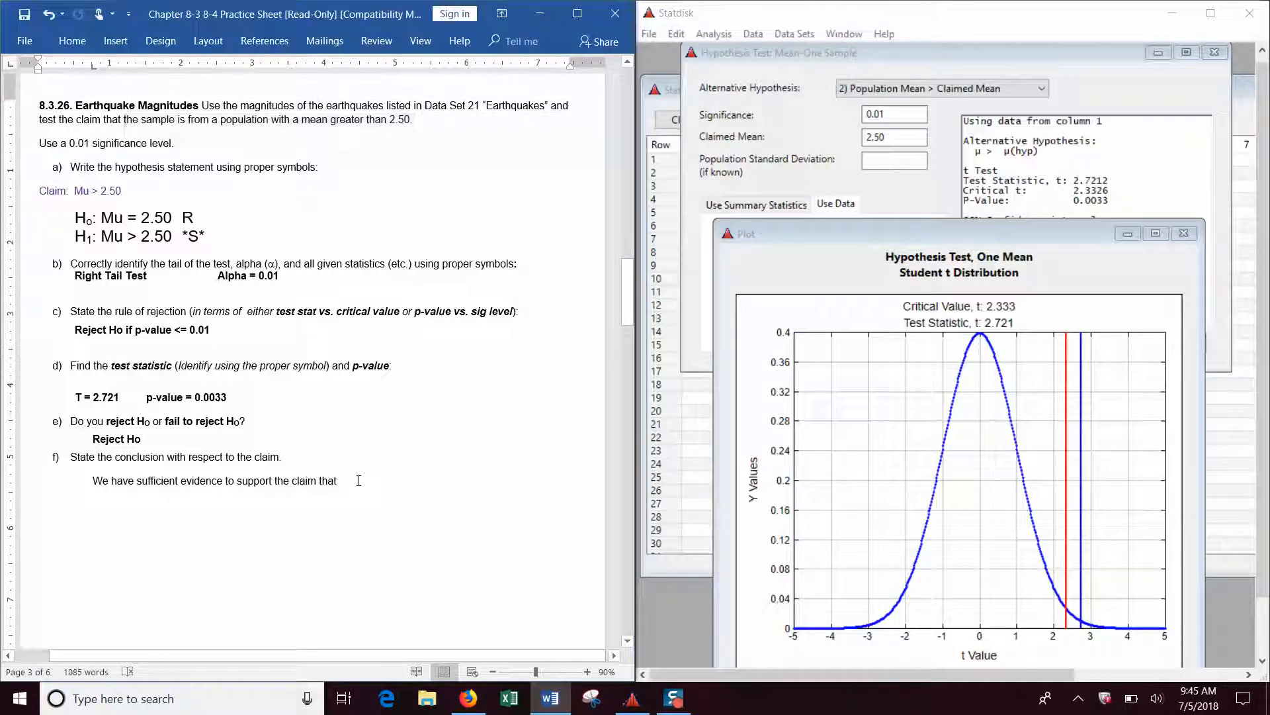
pyautogui.hotkey('ctrl', 'v')
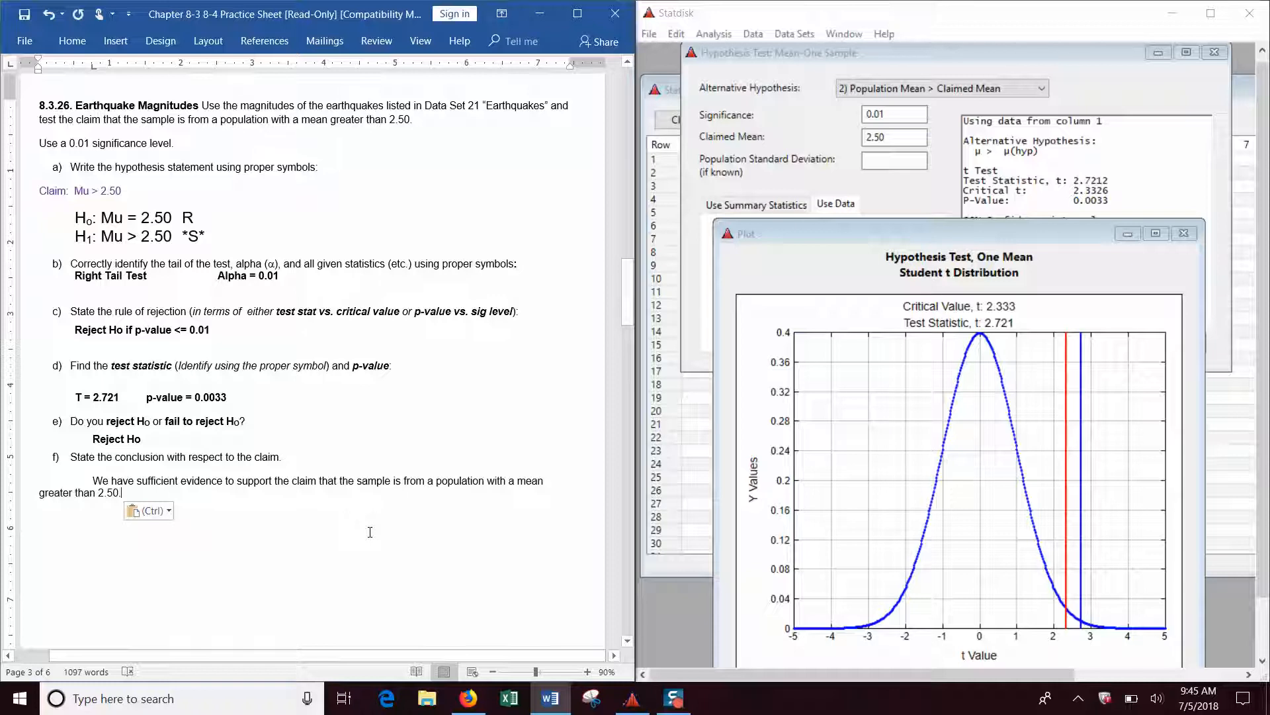